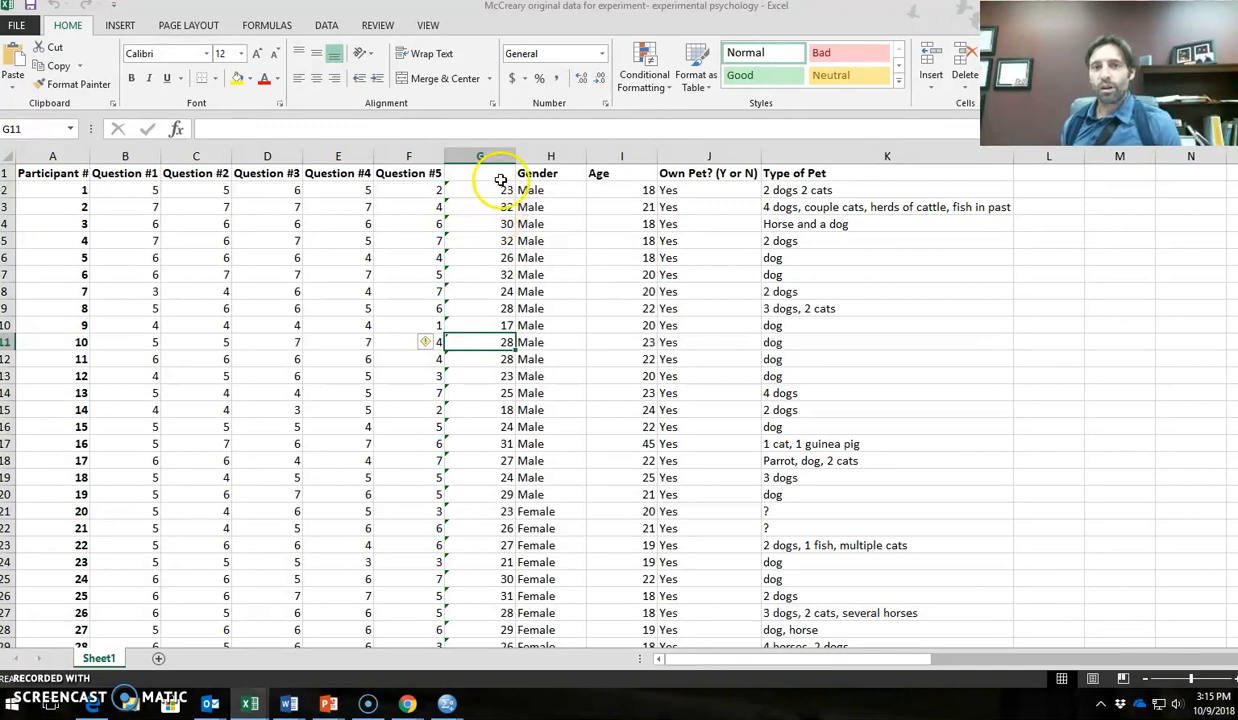
# Recode the first block of Male entries in the Gender column (H2:H20) as 1
pyautogui.moveTo(542, 192); pyautogui.dragTo(559, 490)
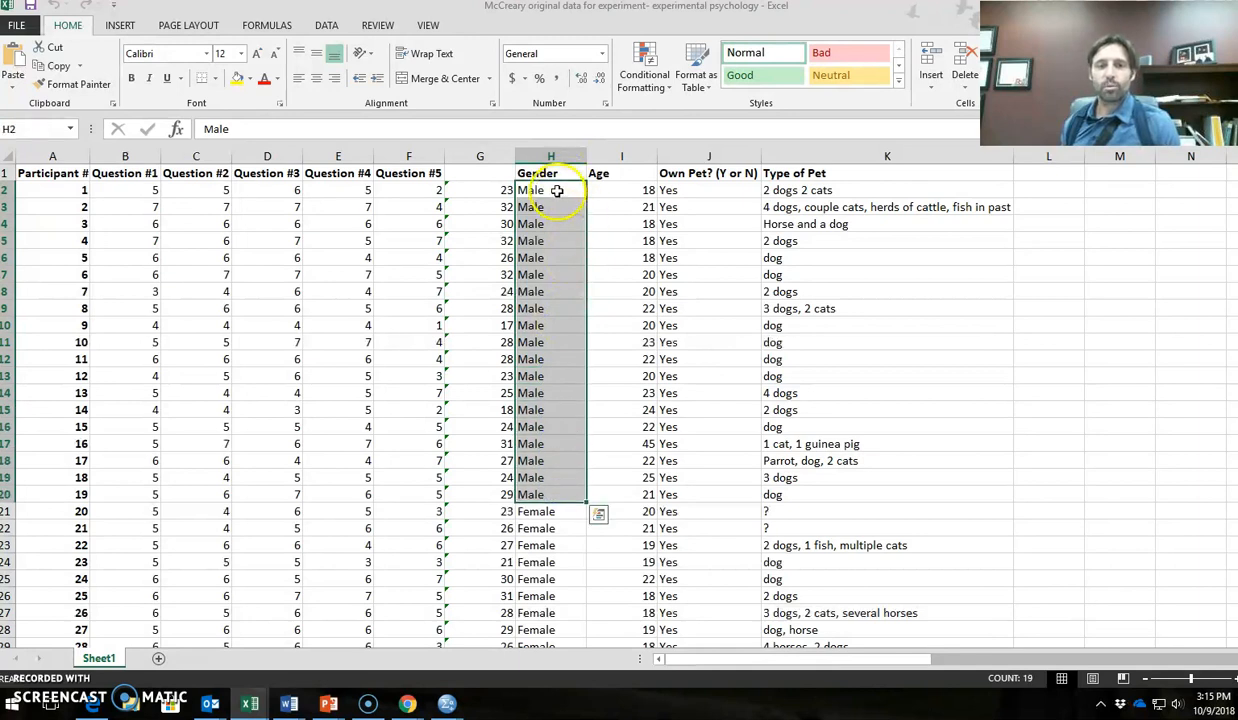
pyautogui.click(557, 191)
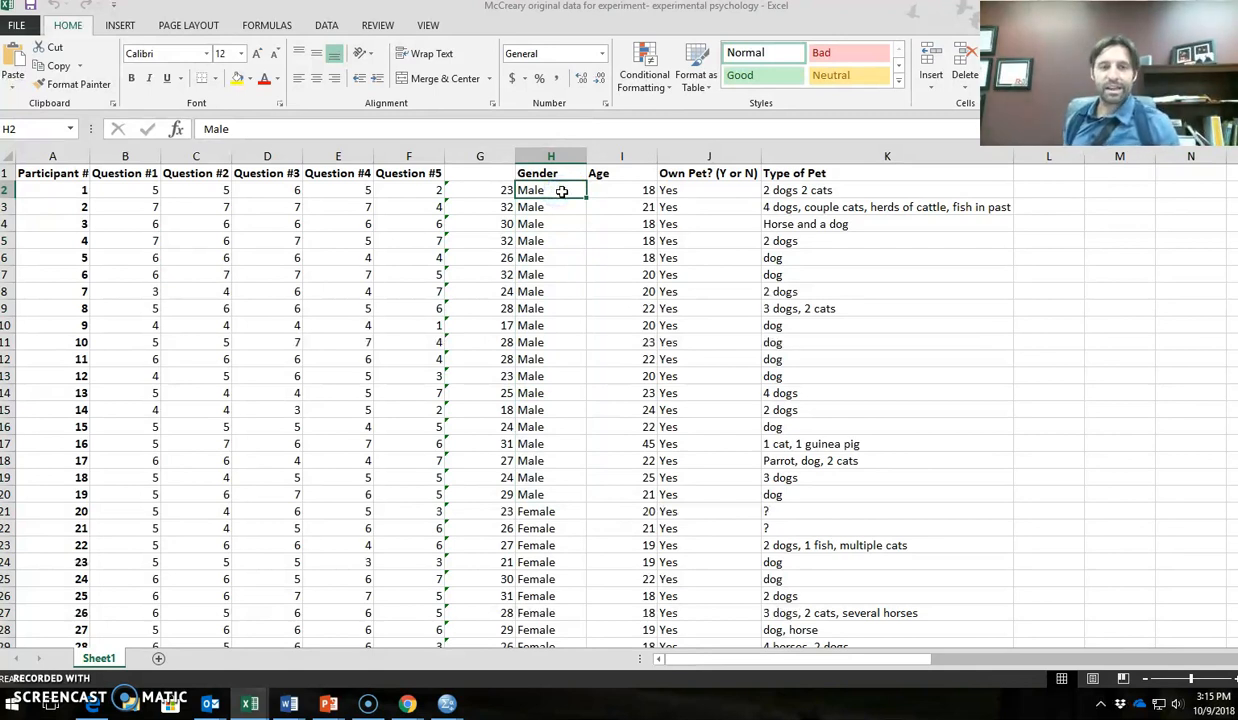
pyautogui.write('1')
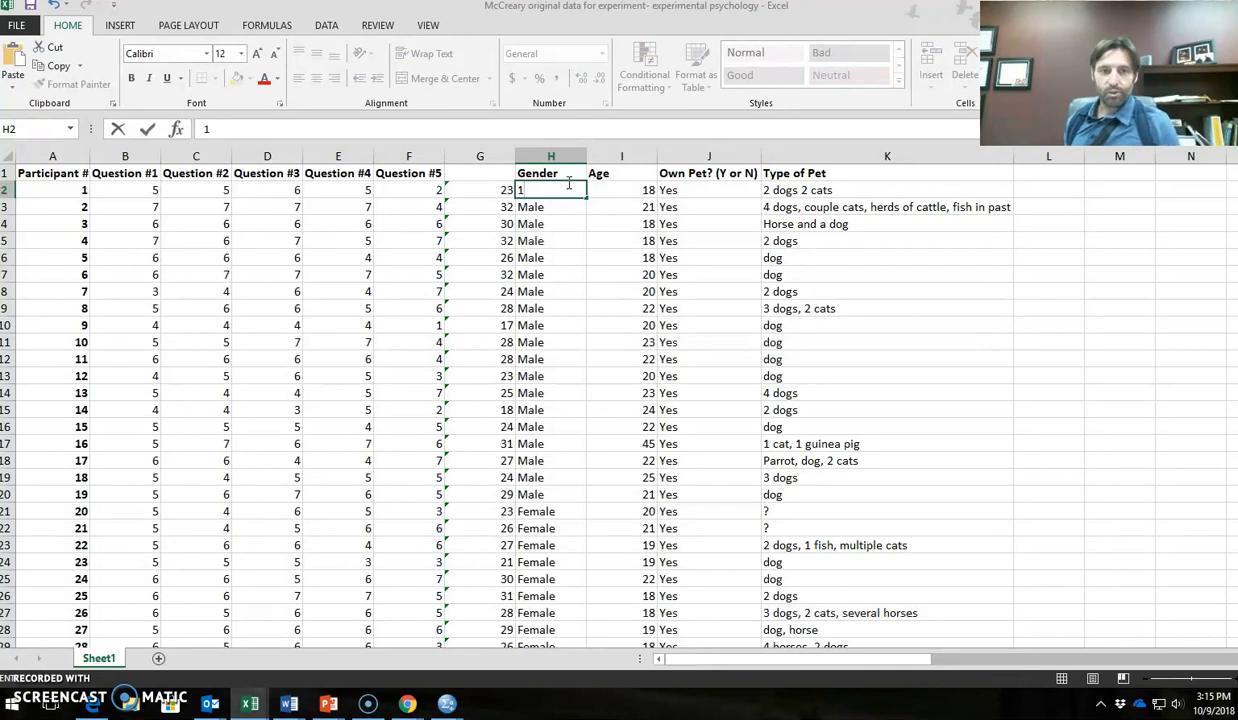
pyautogui.press('Return')
pyautogui.write('2')
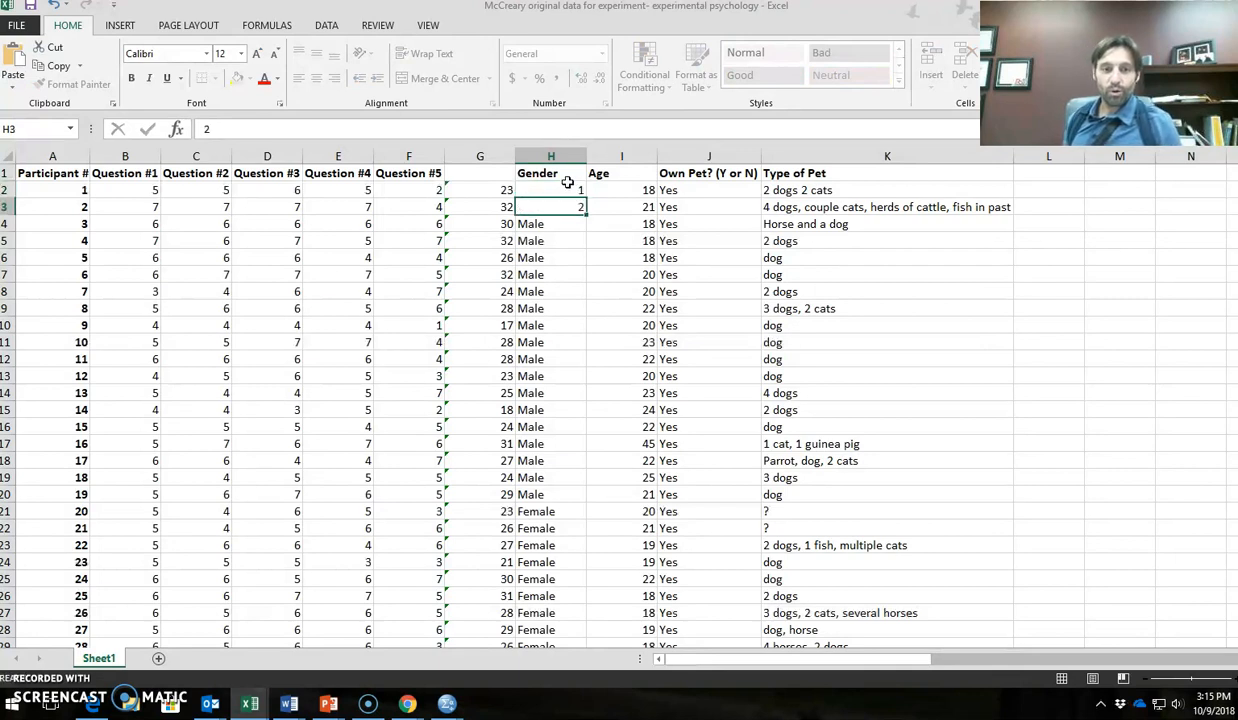
pyautogui.press('Return')
pyautogui.press('Up')
pyautogui.write('1')
pyautogui.press('Return')
pyautogui.write('1')
pyautogui.press('Return')
pyautogui.write('1')
pyautogui.press('Return')
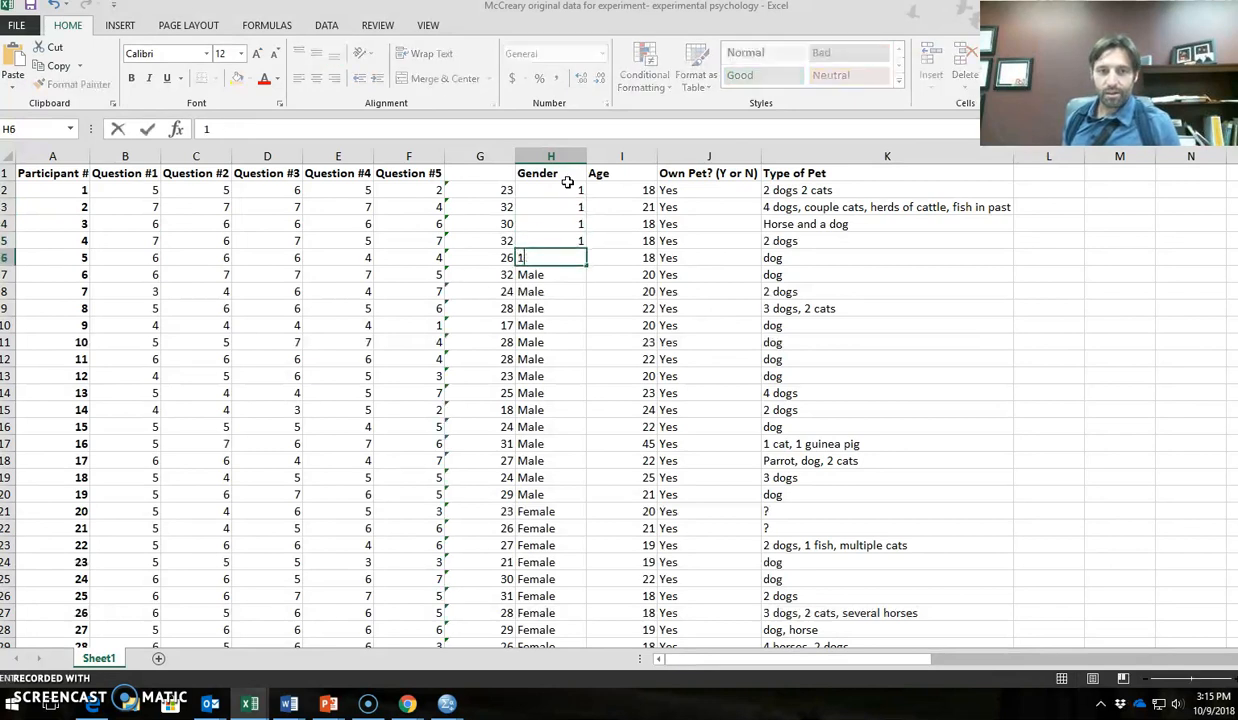
pyautogui.press('Return')
pyautogui.press('Down')
pyautogui.write('1')
pyautogui.press('Up')
pyautogui.write('1')
pyautogui.press('Return')
pyautogui.press('Return')
pyautogui.write('1')
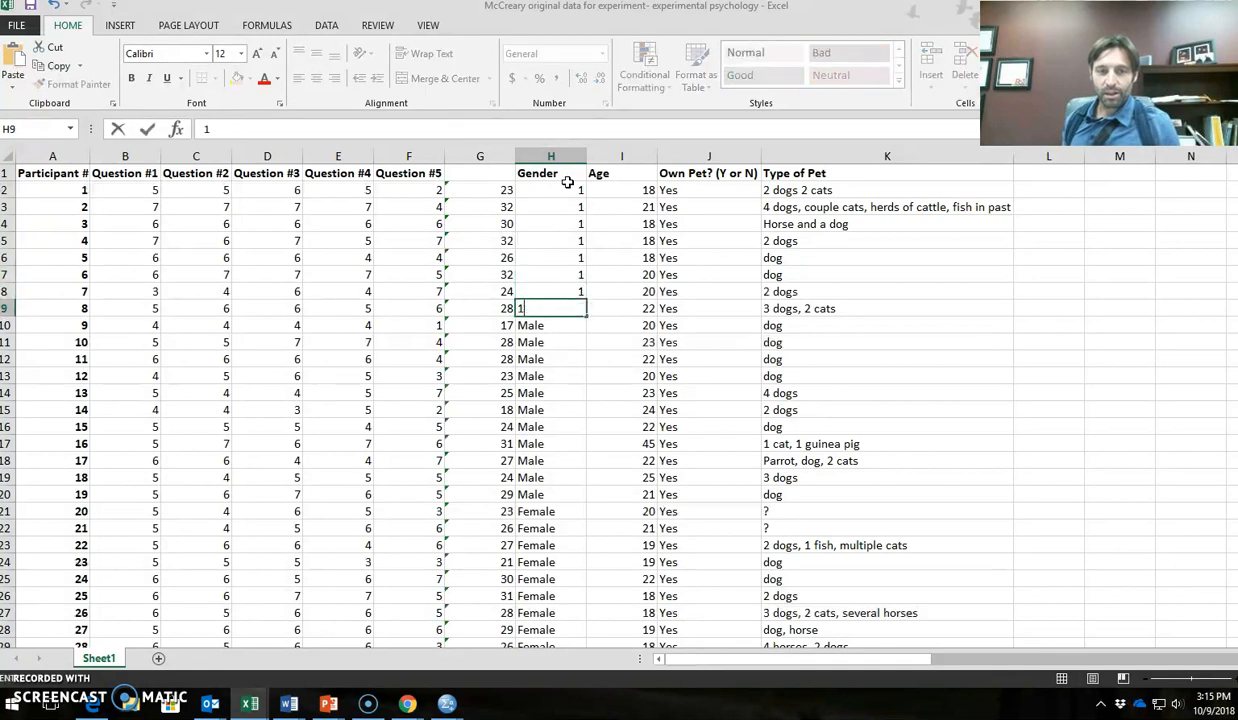
pyautogui.press('Return')
pyautogui.write('1')
pyautogui.press('Return')
pyautogui.write('1')
pyautogui.press('Return')
pyautogui.write('1')
pyautogui.press('Return')
pyautogui.write('1')
pyautogui.press('Return')
pyautogui.write('1')
pyautogui.press('Return')
pyautogui.write('1')
pyautogui.press('Return')
pyautogui.write('1')
pyautogui.press('Return')
pyautogui.write('1')
pyautogui.press('Return')
pyautogui.write('1')
pyautogui.press('Return')
pyautogui.write('1')
pyautogui.press('Return')
pyautogui.write('1')
pyautogui.press('Return')
# Recode the Female entries in the Gender column from H21 through H58 as 2
pyautogui.write('2')
pyautogui.press('Return')
pyautogui.write('2')
pyautogui.press('Return')
pyautogui.write('2')
pyautogui.press('Return')
pyautogui.write('2')
pyautogui.press('Return')
pyautogui.write('2')
pyautogui.press('Return')
pyautogui.write('2')
pyautogui.press('Return')
pyautogui.write('2')
pyautogui.press('Return')
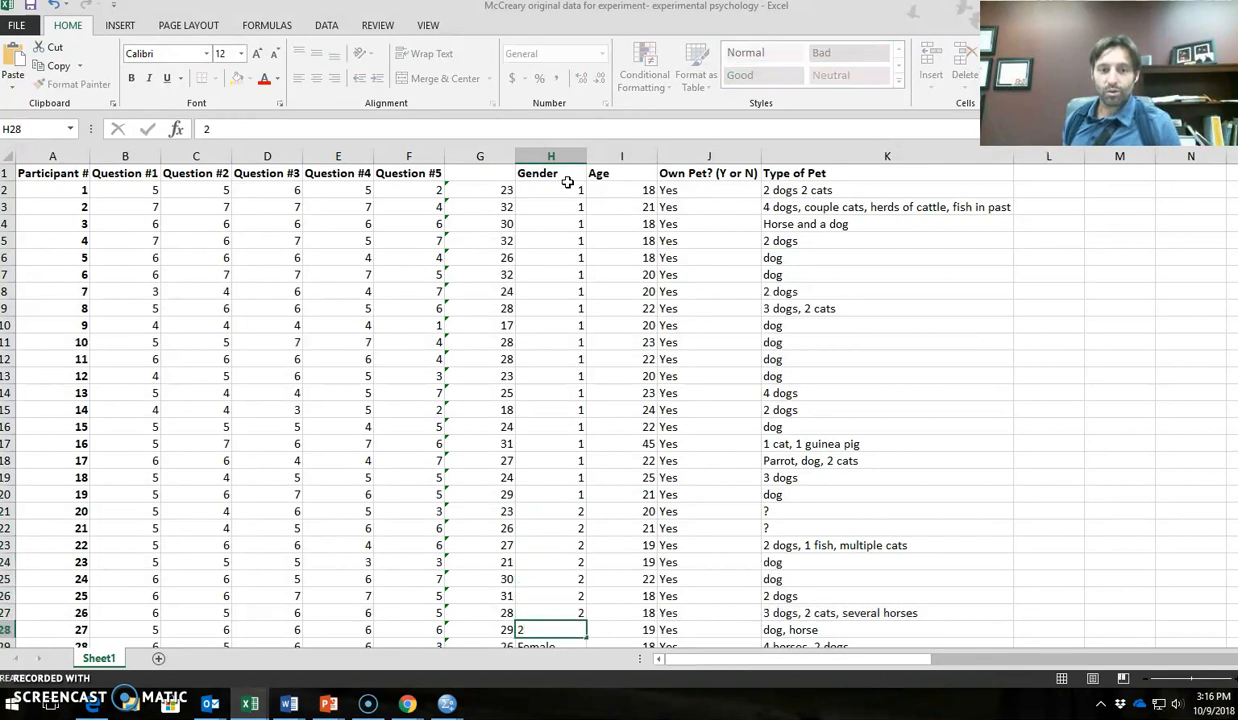
pyautogui.press('Return')
pyautogui.write('2')
pyautogui.press('Return')
pyautogui.write('2')
pyautogui.press('Return')
pyautogui.write('2')
pyautogui.press('Return')
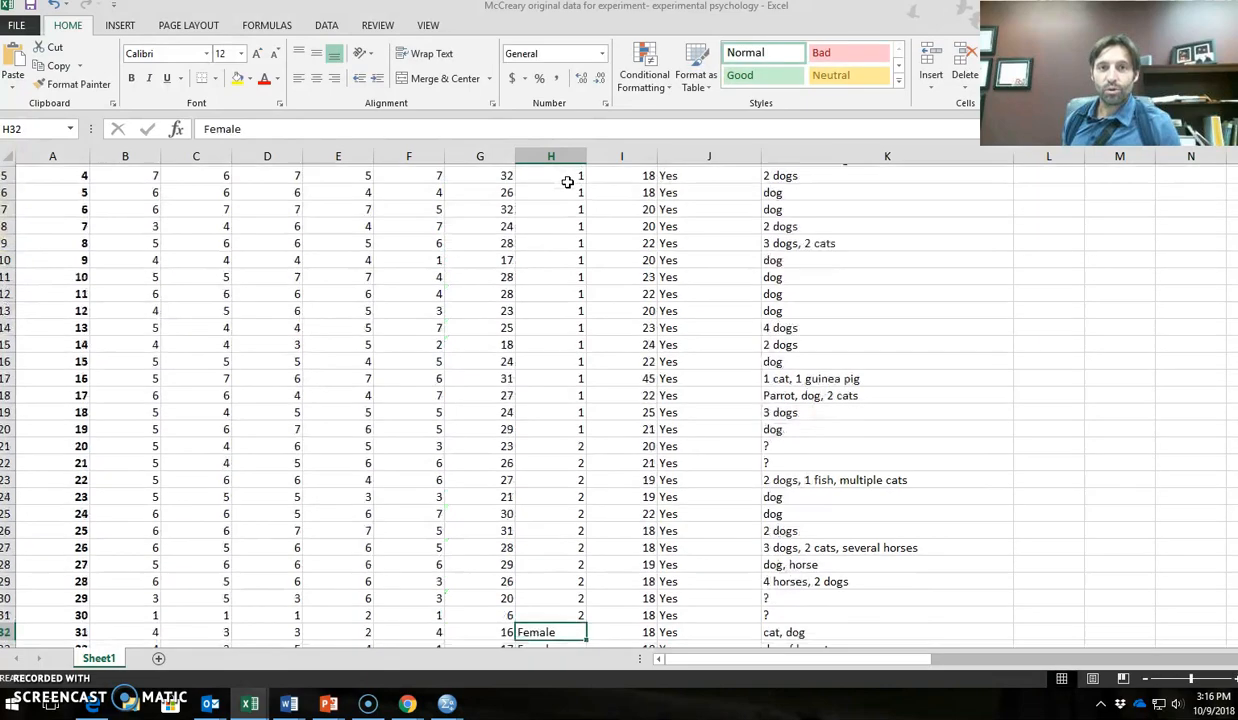
pyautogui.write('2')
pyautogui.press('Return')
pyautogui.write('2')
pyautogui.press('Return')
pyautogui.write('2')
pyautogui.press('Return')
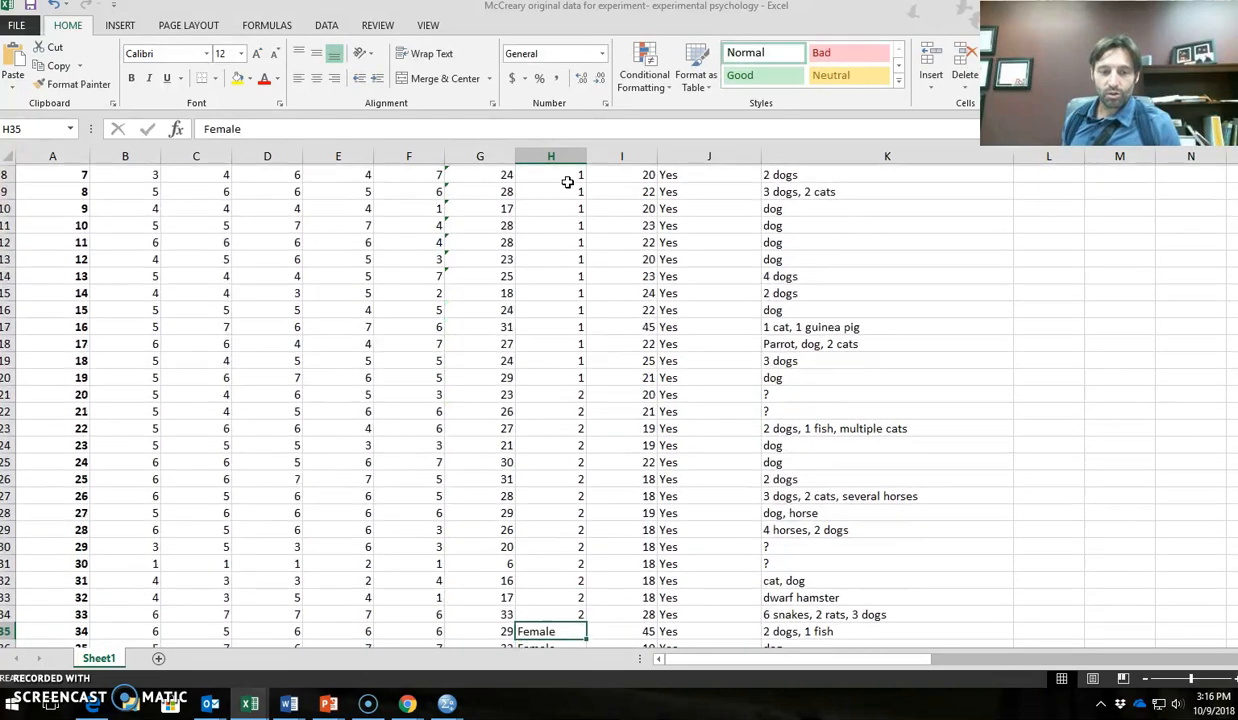
pyautogui.write('2')
pyautogui.press('Return')
pyautogui.write('2')
pyautogui.press('Return')
pyautogui.write('2')
pyautogui.press('Return')
pyautogui.write('2')
pyautogui.press('Return')
pyautogui.write('2')
pyautogui.press('Return')
pyautogui.write('2')
pyautogui.press('Return')
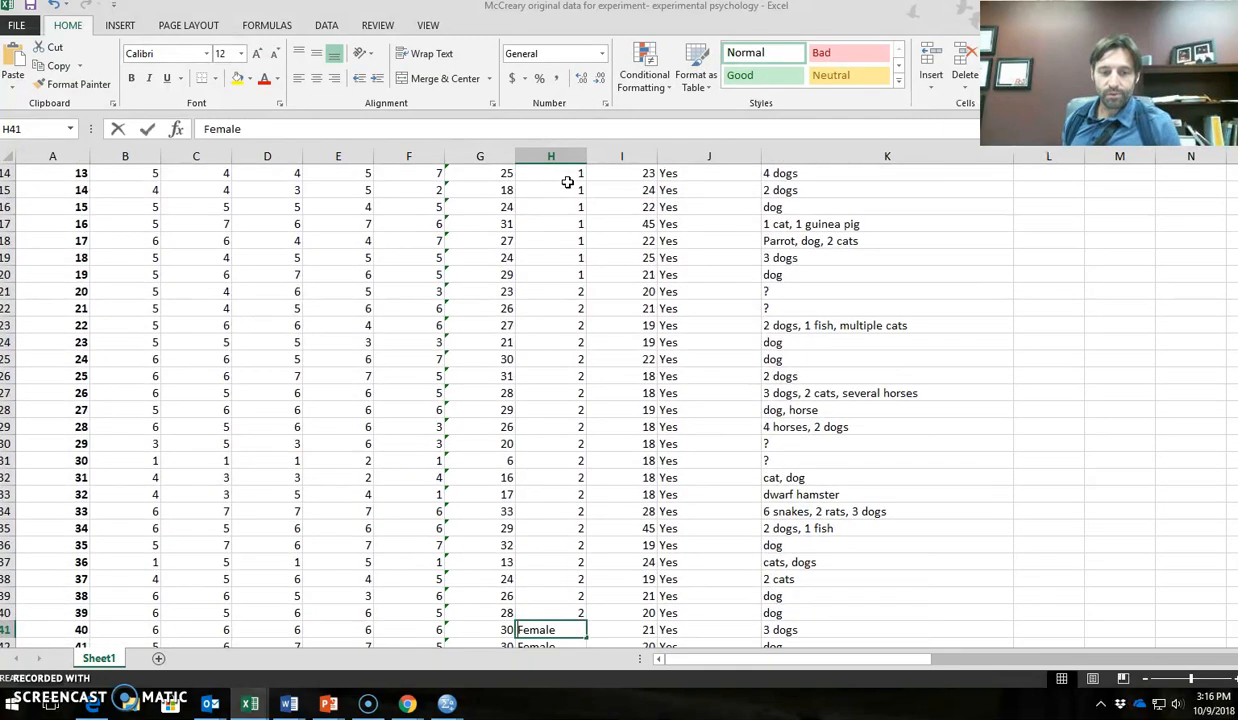
pyautogui.write('2')
pyautogui.press('Return')
pyautogui.write('2')
pyautogui.press('Return')
pyautogui.write('2')
pyautogui.press('Return')
pyautogui.write('2')
pyautogui.press('Return')
pyautogui.write('2')
pyautogui.press('Return')
pyautogui.write('2')
pyautogui.press('Return')
pyautogui.write('2')
pyautogui.press('Return')
pyautogui.write('2')
pyautogui.press('Return')
pyautogui.write('2')
pyautogui.press('Return')
pyautogui.write('2')
pyautogui.press('Return')
pyautogui.write('2')
pyautogui.press('Return')
pyautogui.write('2')
pyautogui.press('Return')
pyautogui.write('2')
pyautogui.press('Return')
pyautogui.write('2')
pyautogui.press('Return')
pyautogui.write('2')
pyautogui.press('Return')
pyautogui.write('2')
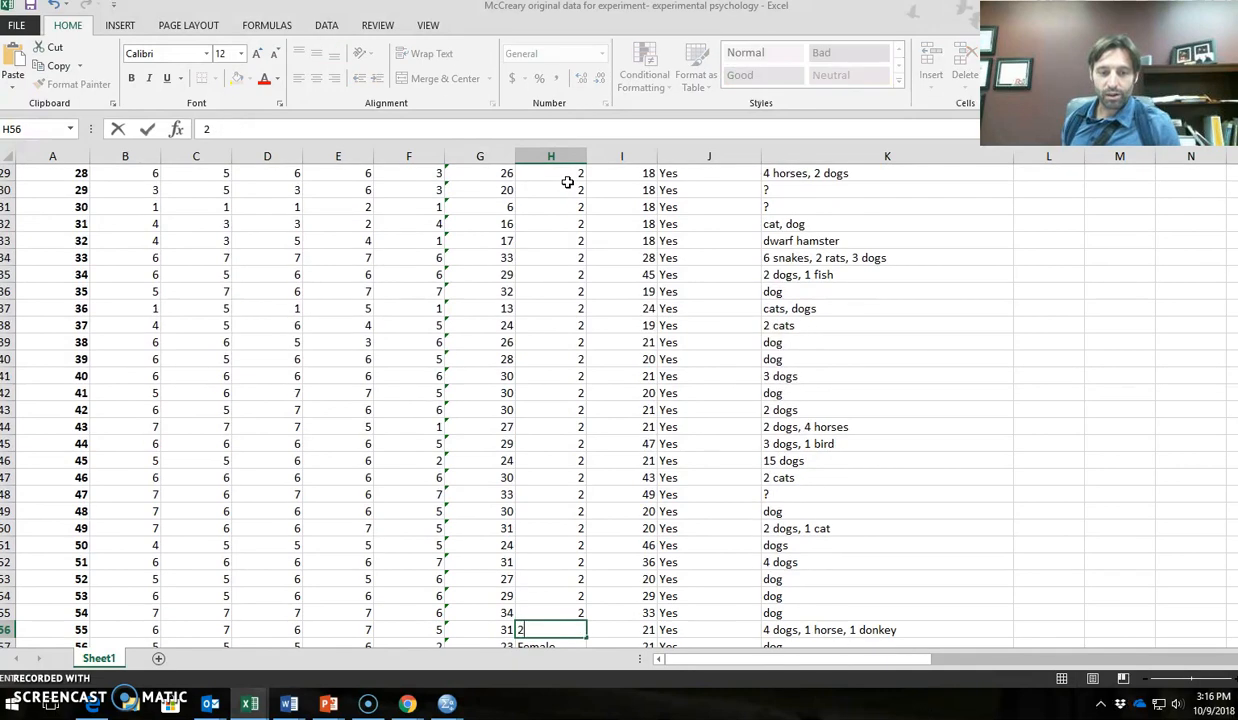
pyautogui.press('Return')
pyautogui.write('2')
pyautogui.press('Return')
pyautogui.write('2')
pyautogui.press('Return')
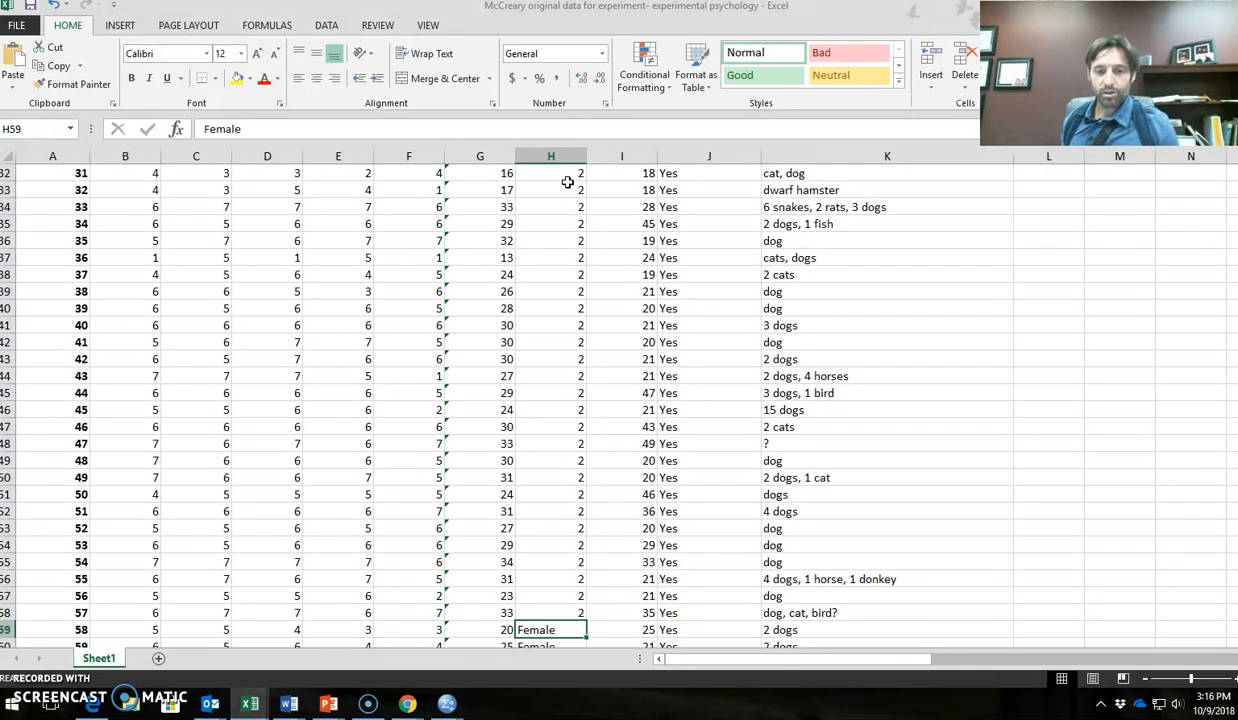
# Replace Yes with 1 in the first Own Pet cell (J2) and fill it down through J26
pyautogui.scroll(9, 724, 245)
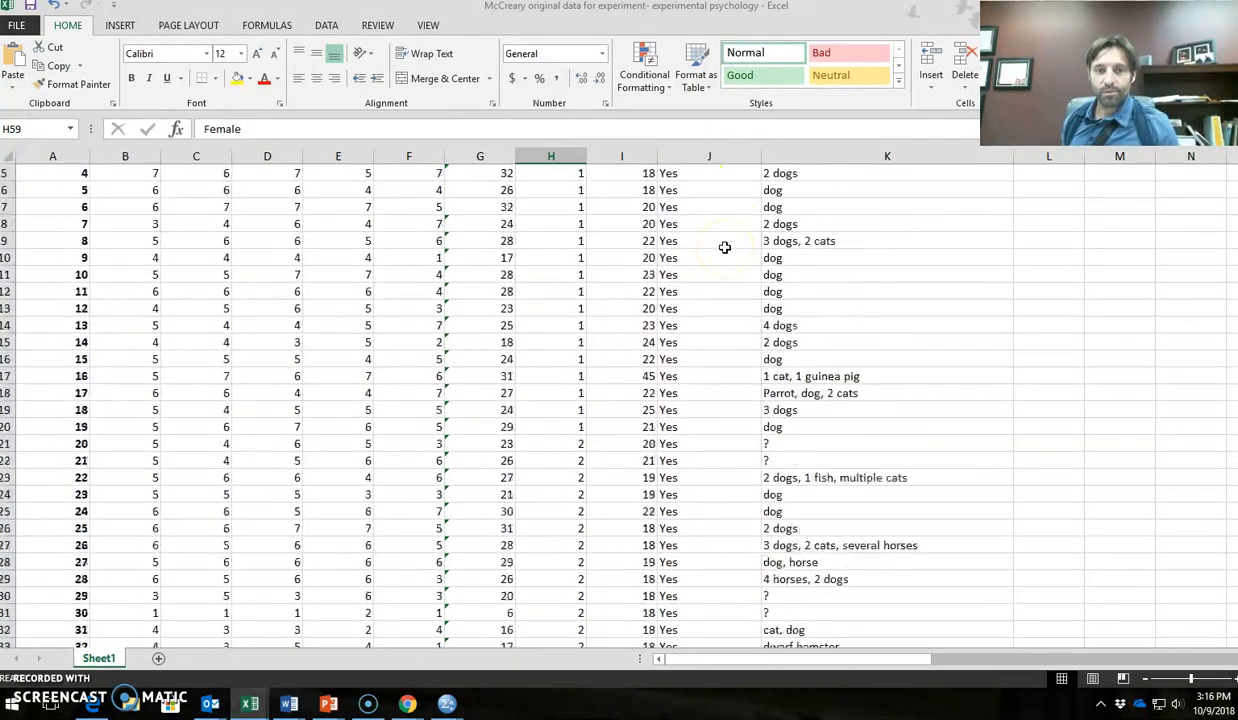
pyautogui.scroll(2, 724, 247)
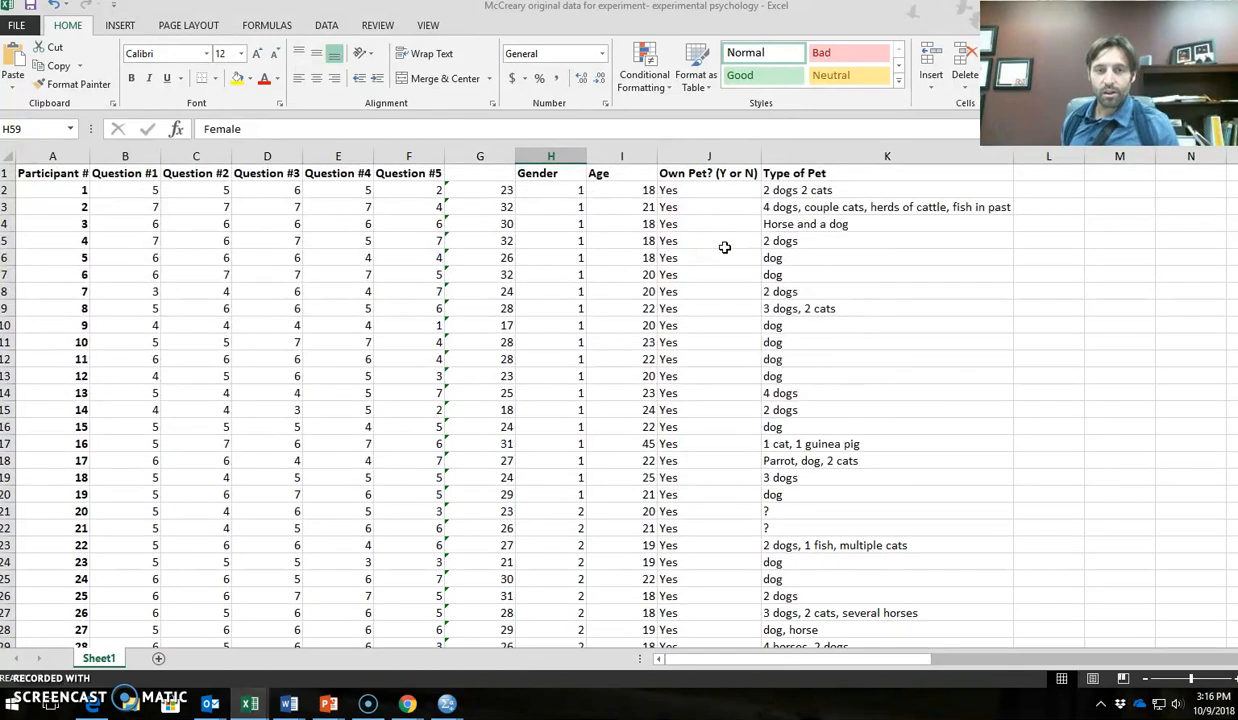
pyautogui.click(710, 192)
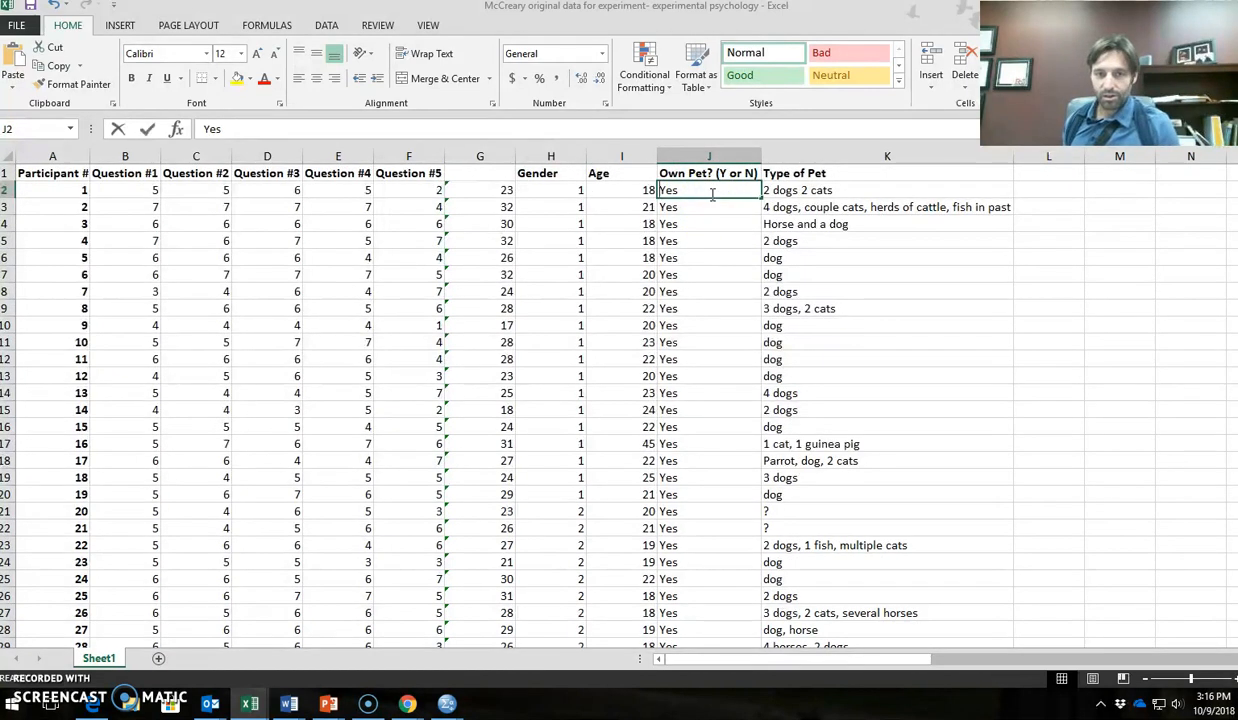
pyautogui.write('1')
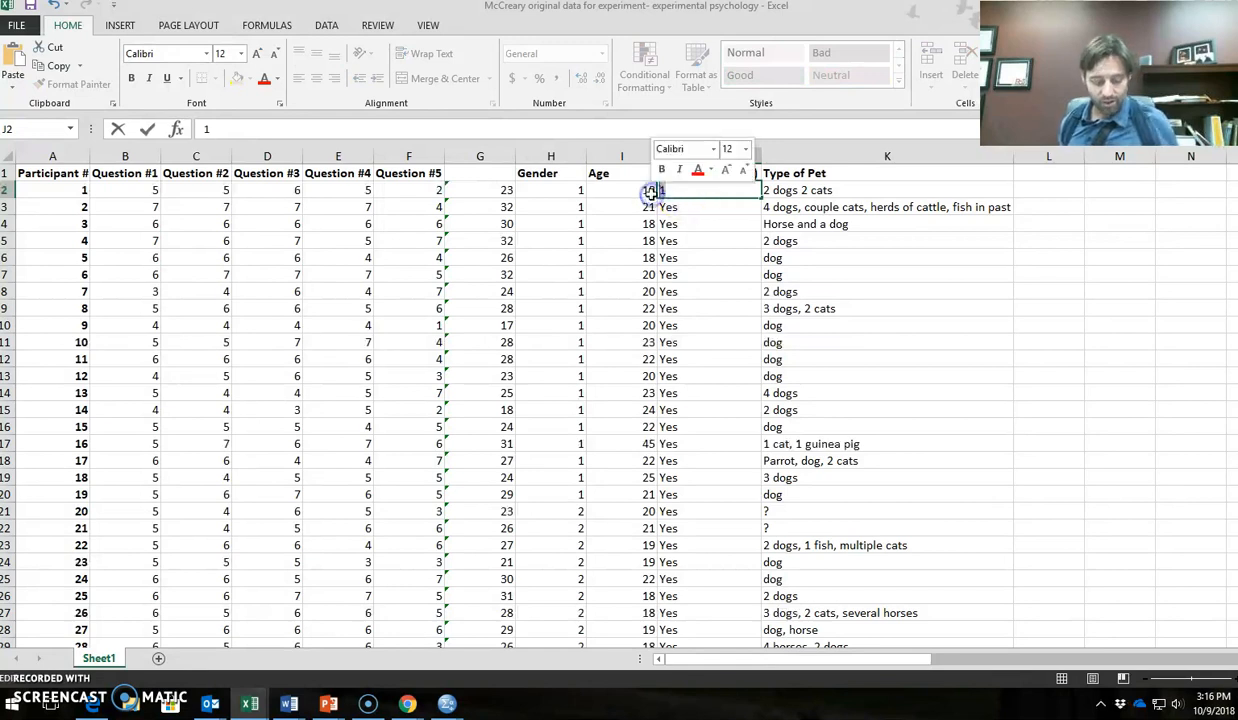
pyautogui.hotkey('ctrl', 'c')
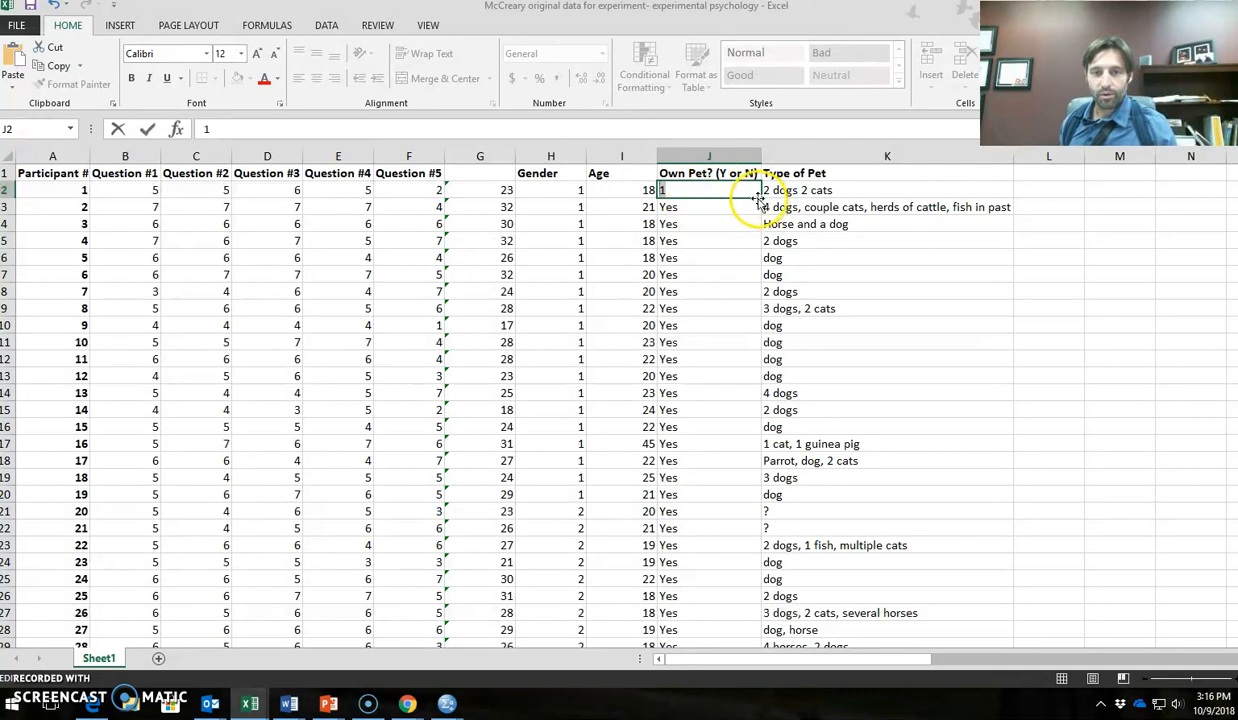
pyautogui.moveTo(761, 198); pyautogui.dragTo(775, 594)
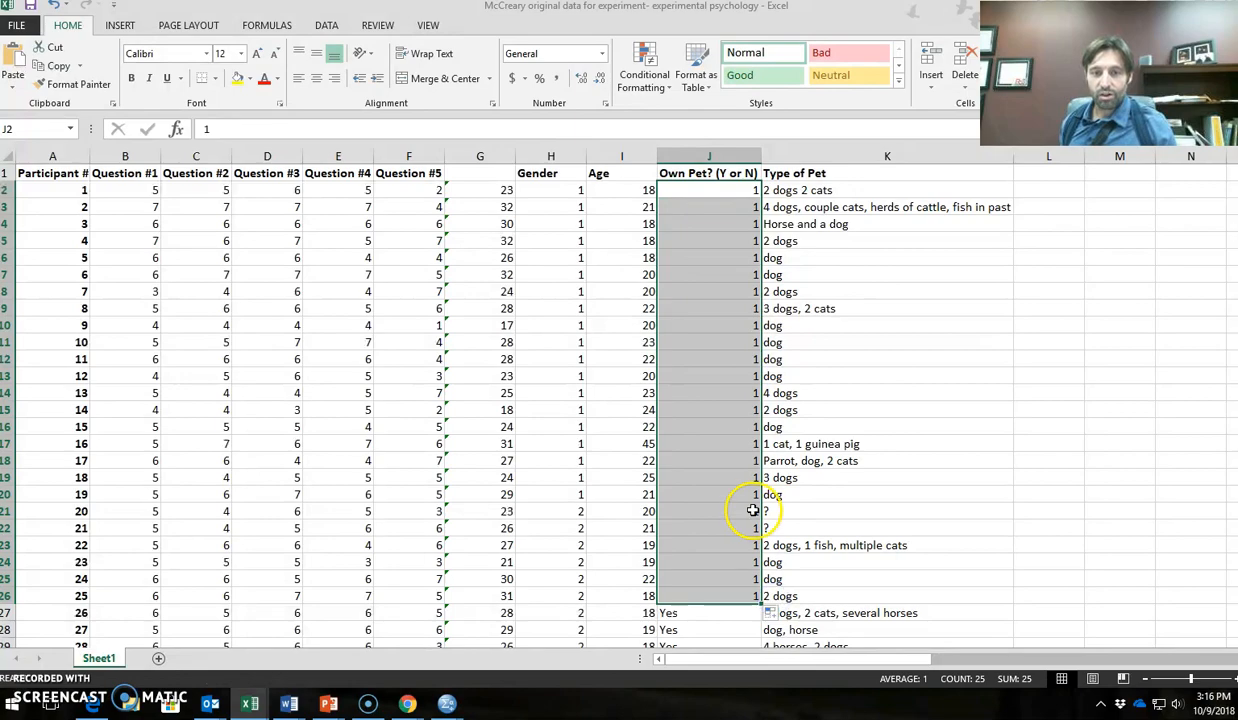
# Extend the fill of 1 in the Own Pet column over the remaining Yes answers, through J67
pyautogui.scroll(-1, 753, 505)
pyautogui.scroll(-10, 753, 505)
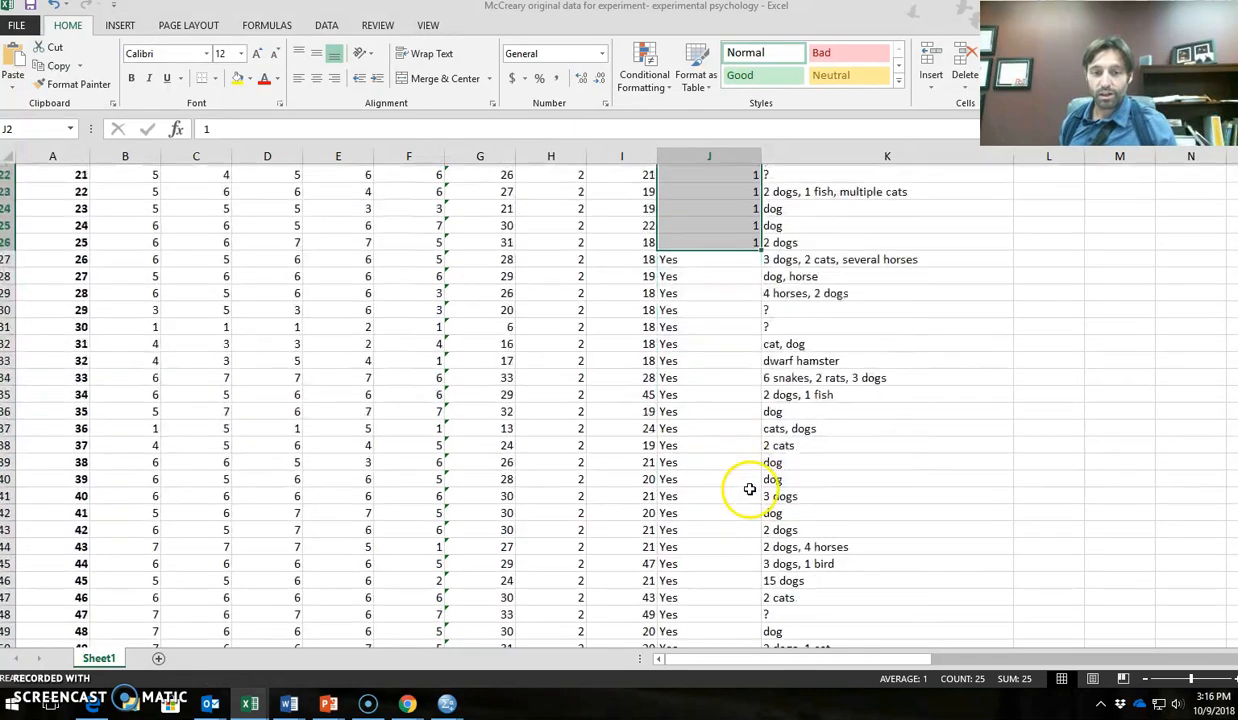
pyautogui.scroll(-6, 749, 485)
pyautogui.scroll(6, 749, 484)
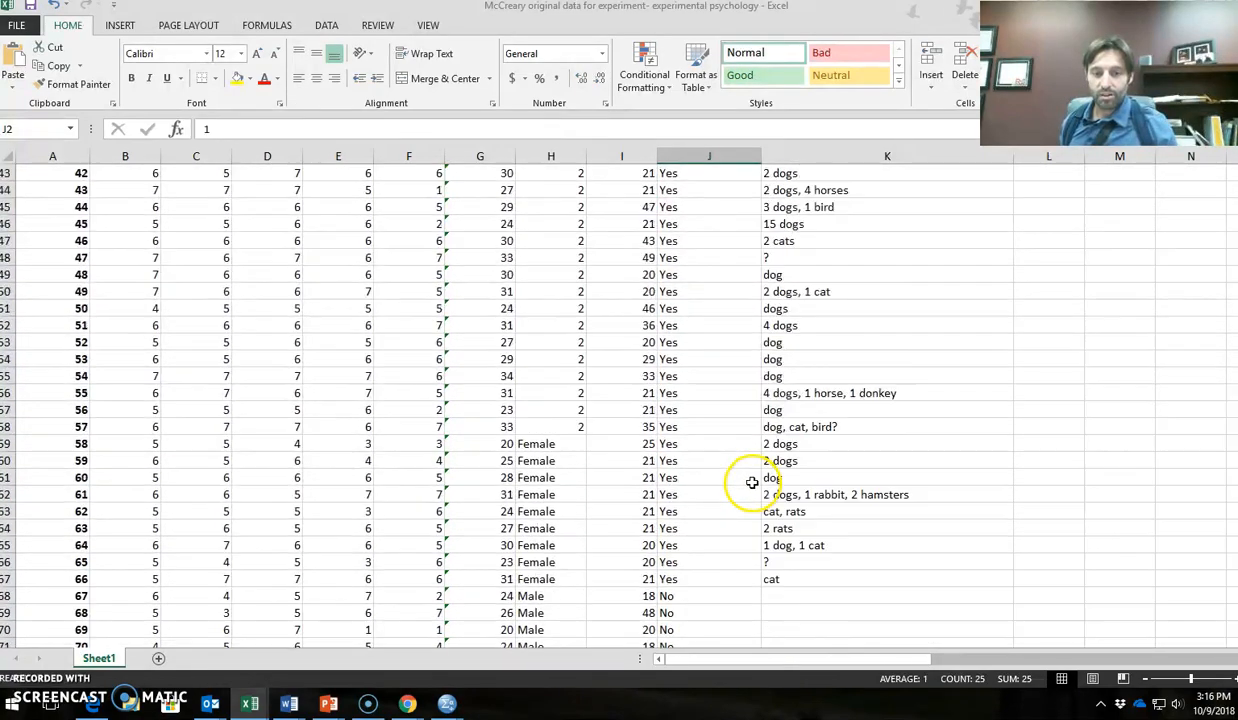
pyautogui.scroll(4, 752, 477)
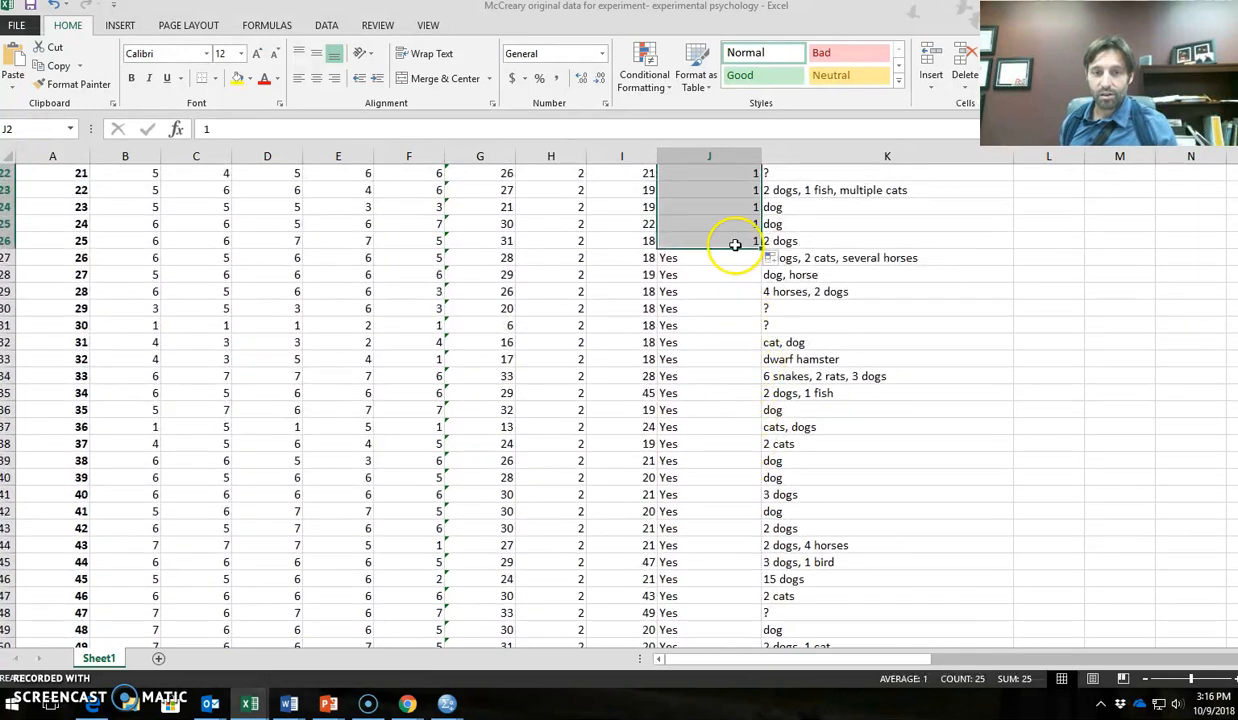
pyautogui.moveTo(760, 247); pyautogui.dragTo(740, 536)
pyautogui.scroll(-5, 740, 536)
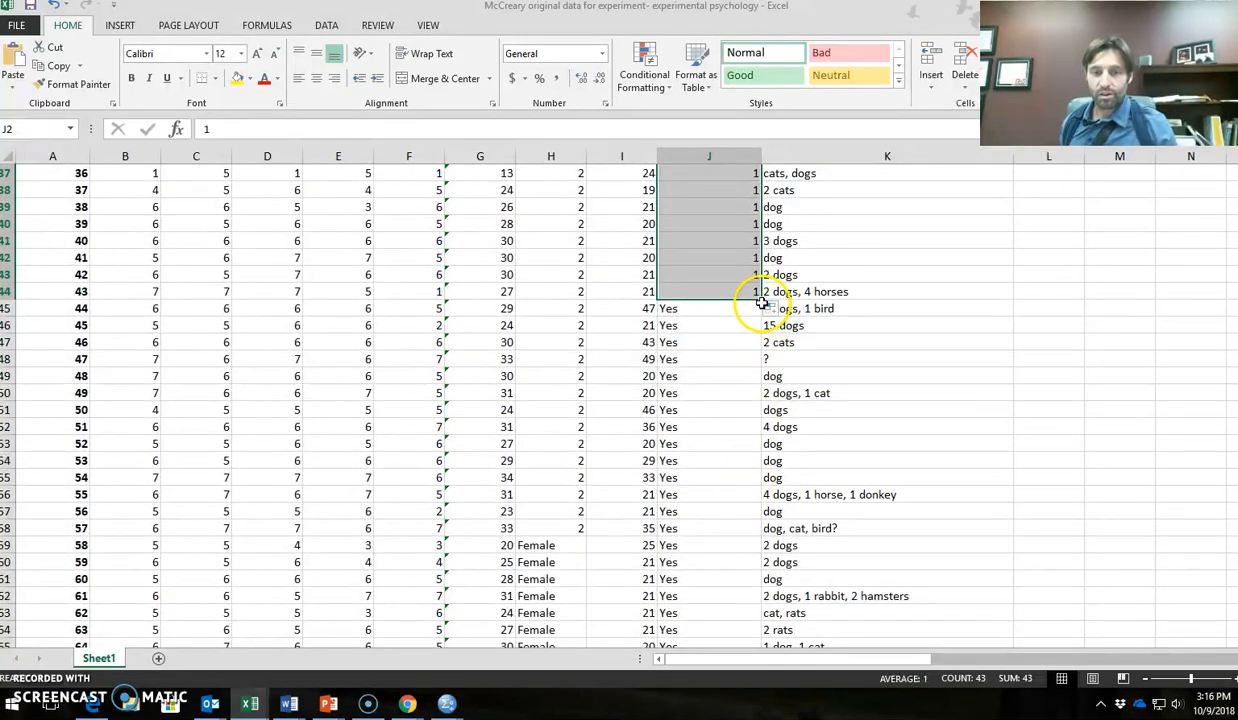
pyautogui.moveTo(760, 298); pyautogui.dragTo(754, 580)
pyautogui.scroll(-4, 755, 521)
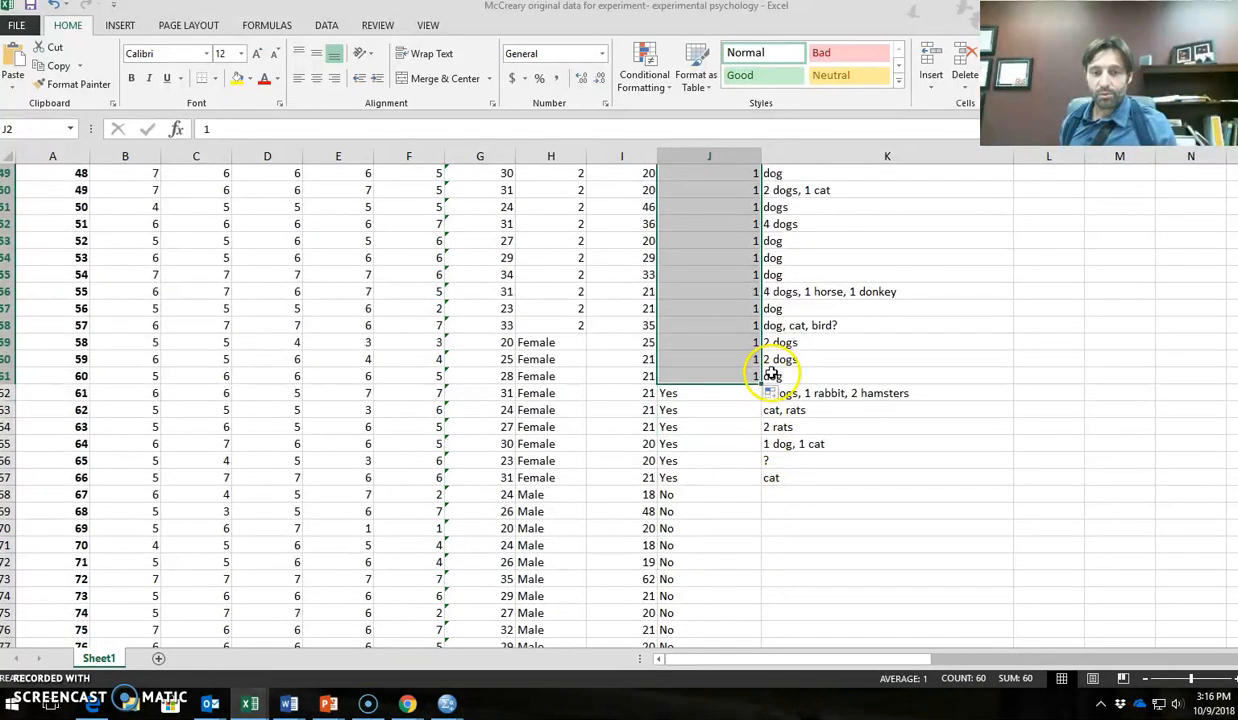
pyautogui.moveTo(760, 385); pyautogui.dragTo(757, 476)
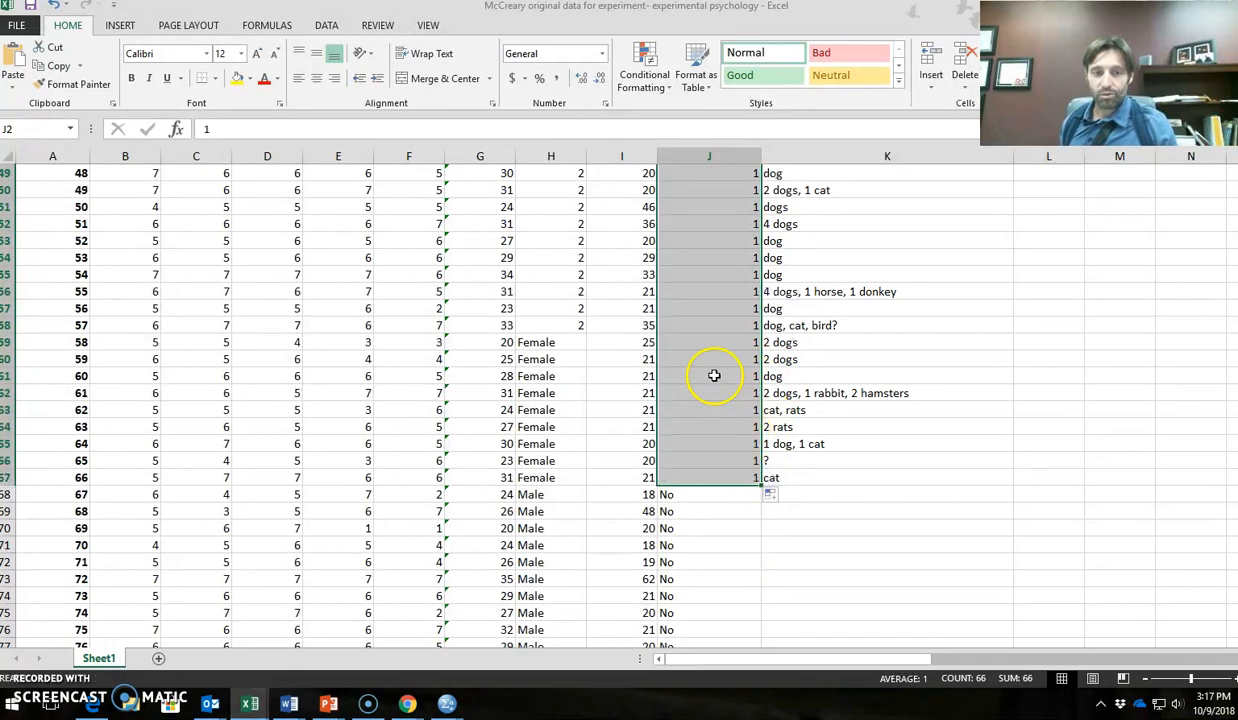
# Recode the remaining Female entries of the pet owners in the Gender column (H59:H67) as 2
pyautogui.click(570, 343)
pyautogui.write('2')
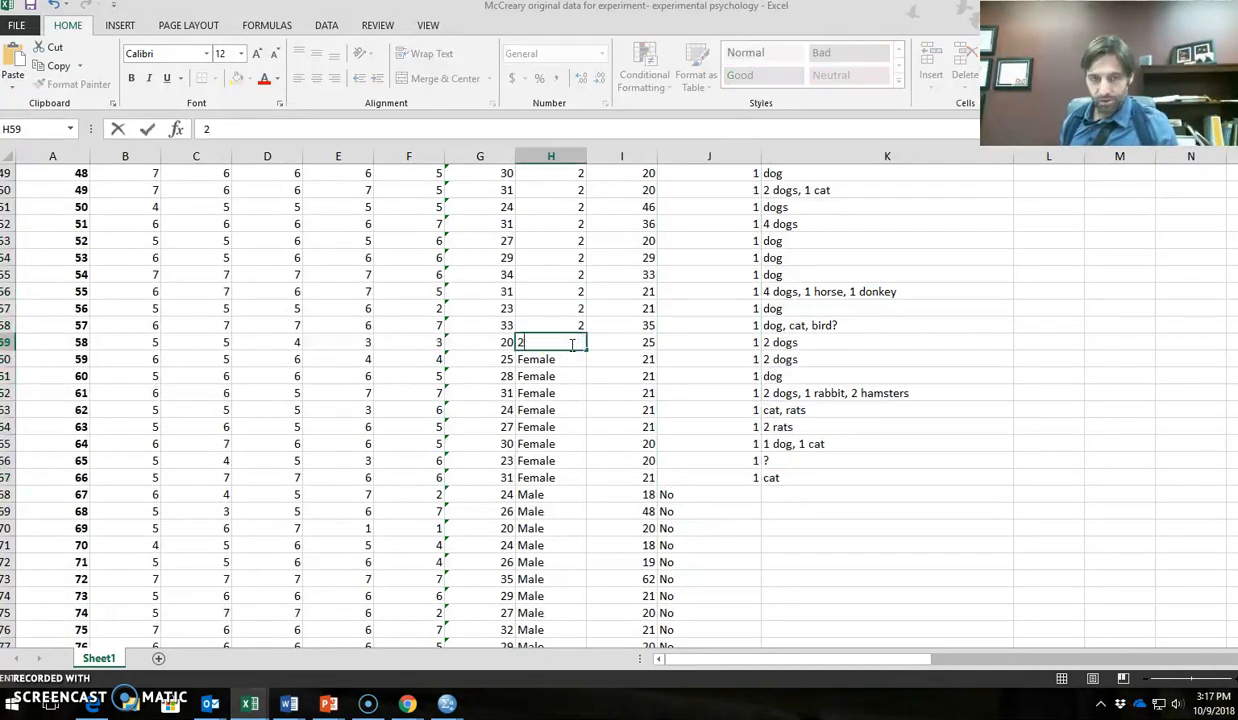
pyautogui.press('Return')
pyautogui.write('2')
pyautogui.press('Return')
pyautogui.write('2')
pyautogui.press('Return')
pyautogui.write('2')
pyautogui.press('Return')
pyautogui.write('2 2')
pyautogui.press('Return')
pyautogui.write('2')
pyautogui.press('Return')
pyautogui.write('2')
pyautogui.press('Return')
pyautogui.write('2')
pyautogui.press('Return')
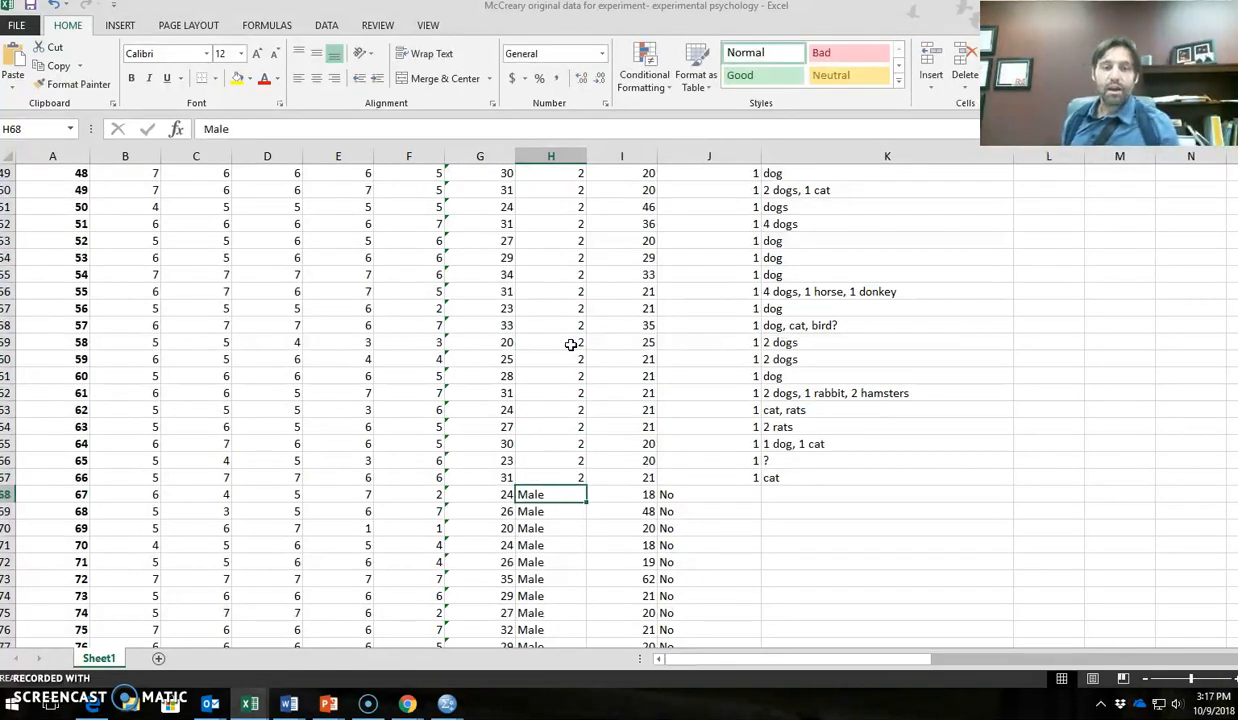
# Add the column headers Dog, Cat and Horse in L1:N1, beside the Type of Pet column
pyautogui.scroll(16, 570, 344)
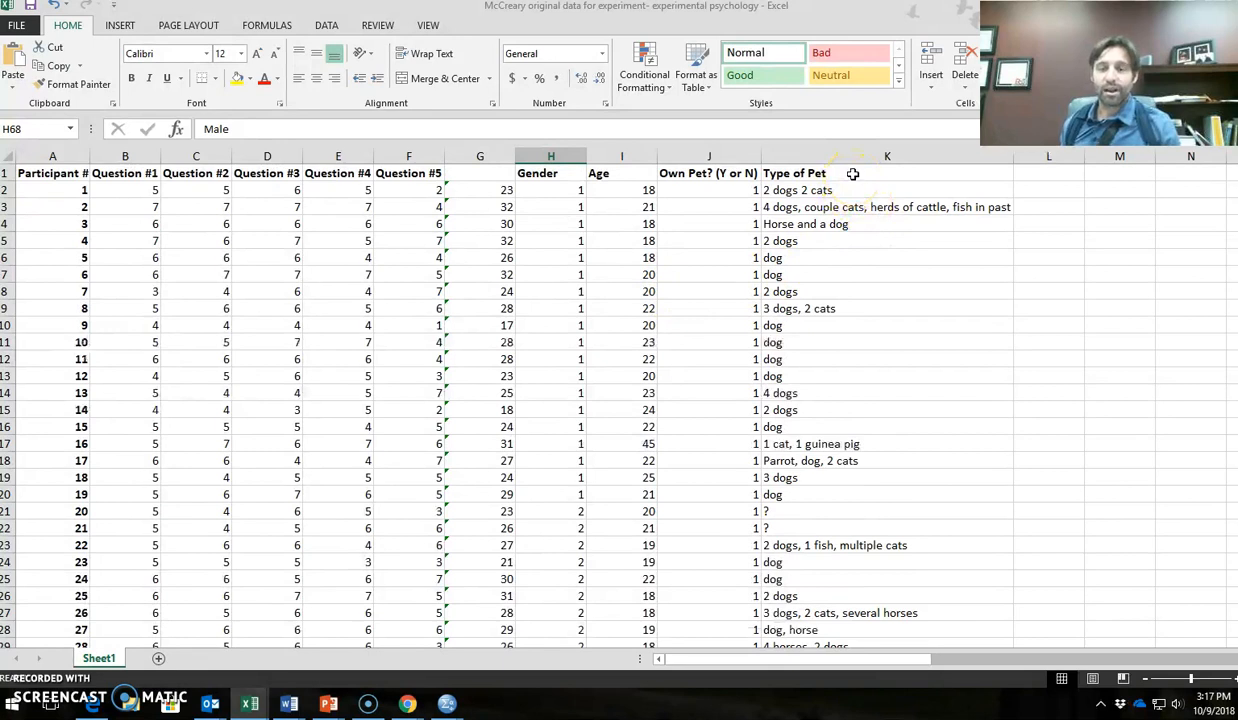
pyautogui.click(852, 174)
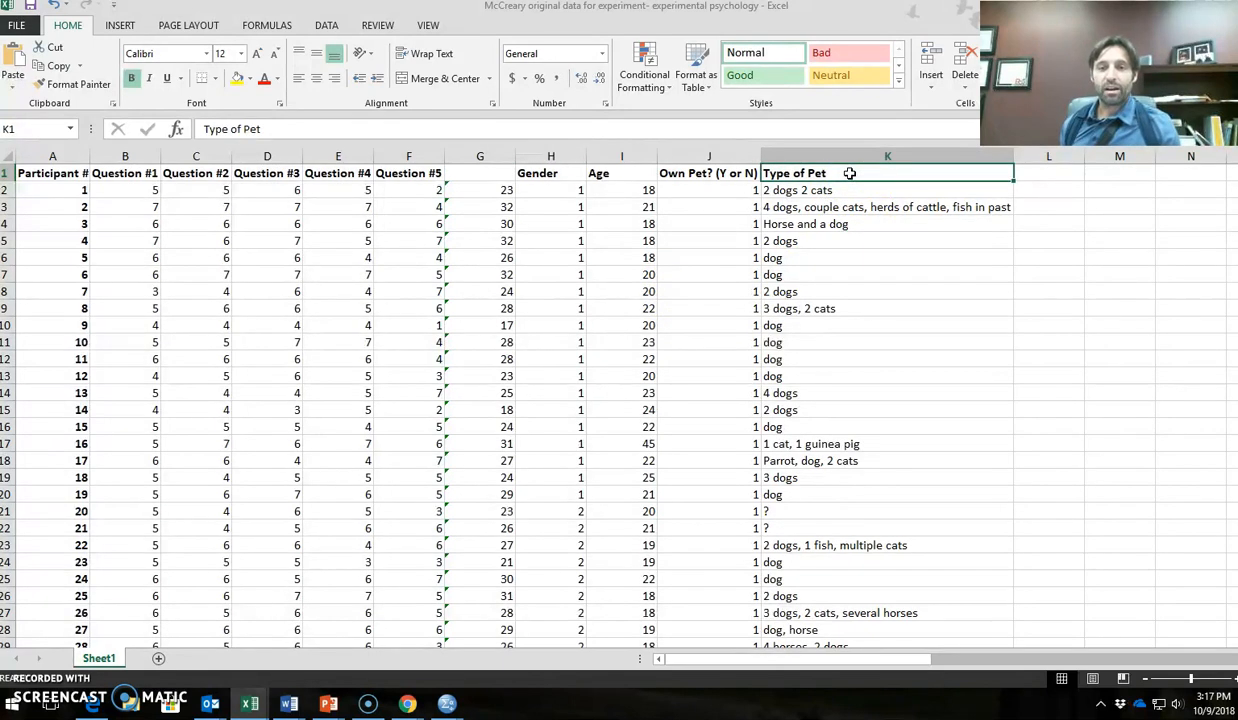
pyautogui.click(1032, 177)
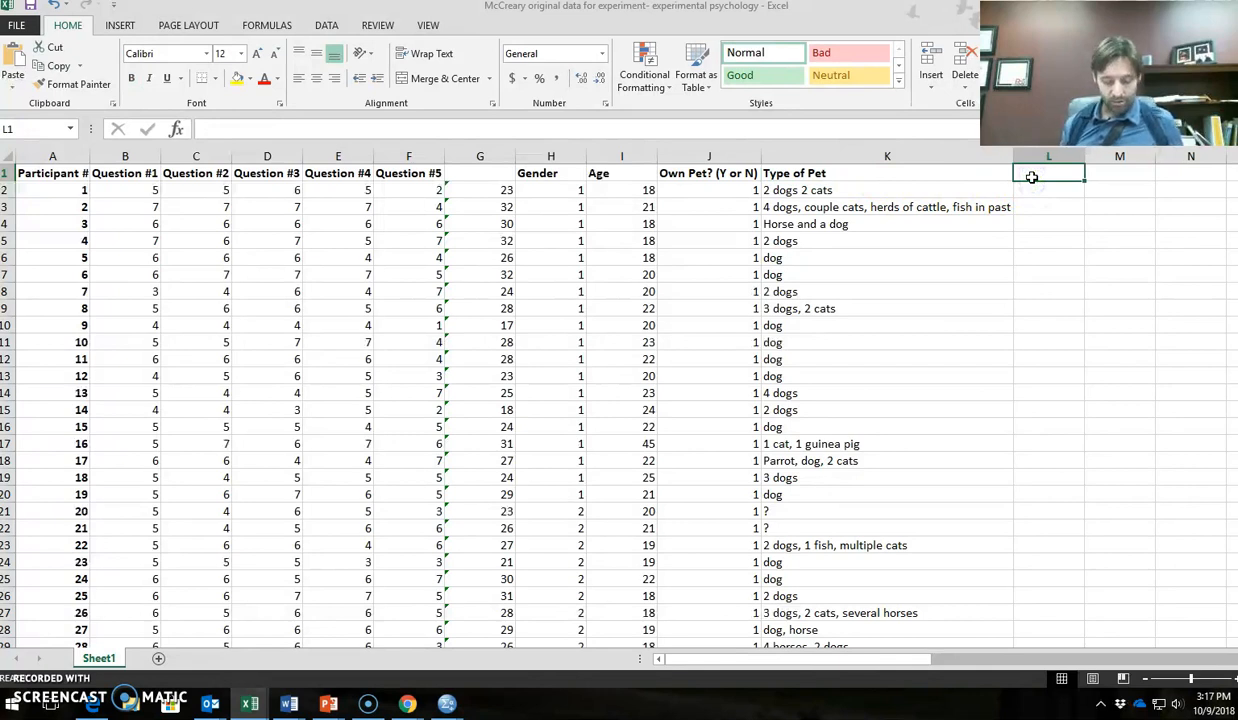
pyautogui.write('Dog')
pyautogui.press('Tab')
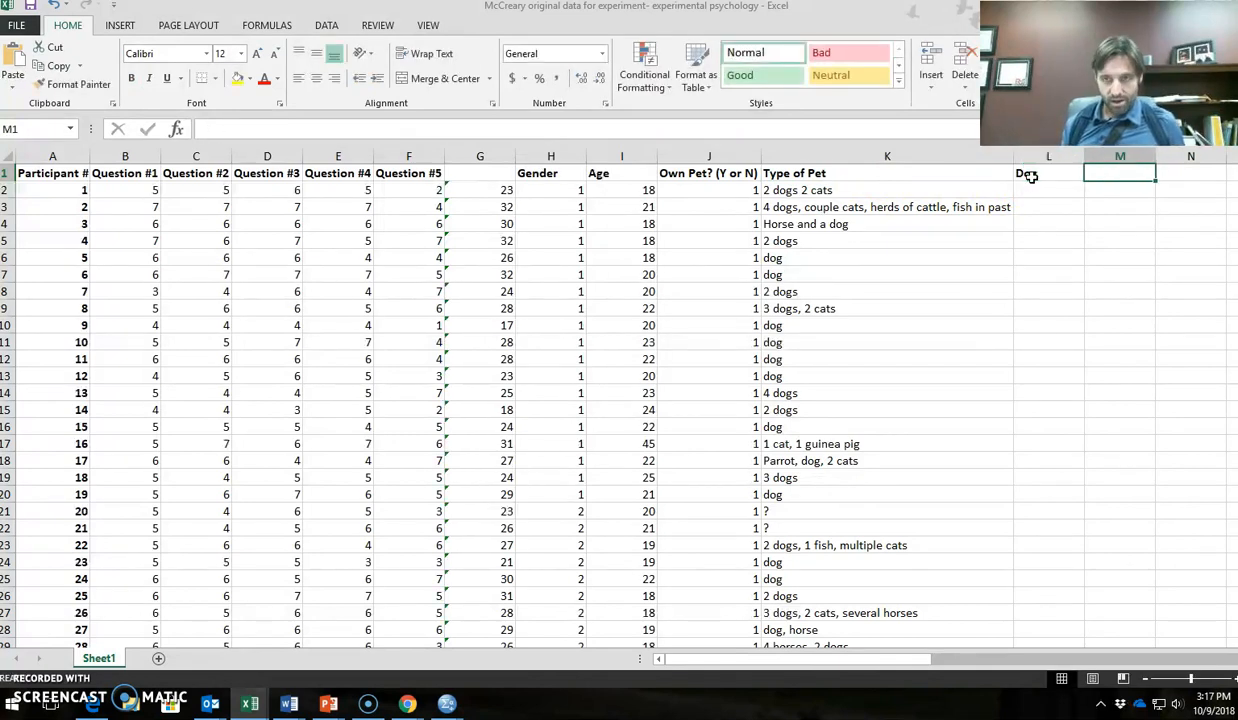
pyautogui.write('Cat')
pyautogui.press('Tab')
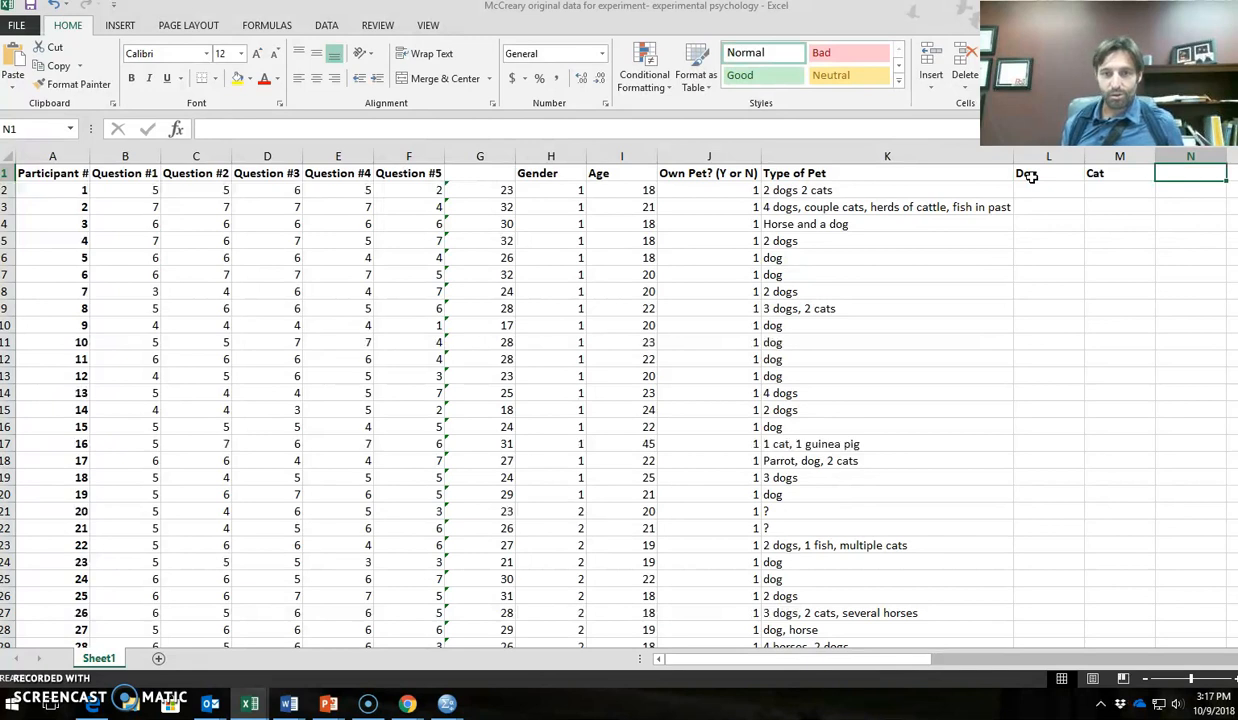
pyautogui.write('H')
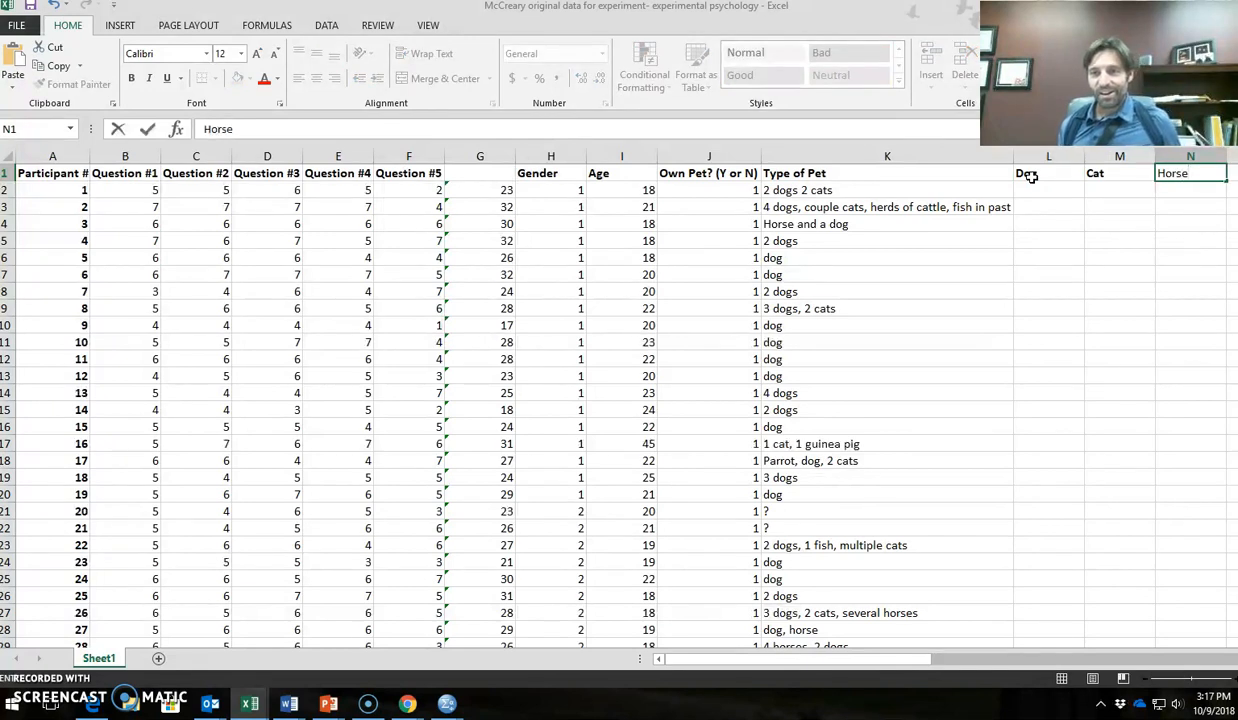
pyautogui.write('orse')
pyautogui.press('Return')
# Code the first participant's pets in row 2 as 1 for Dog, 1 for Cat and 0 for Horse
pyautogui.press('Left')
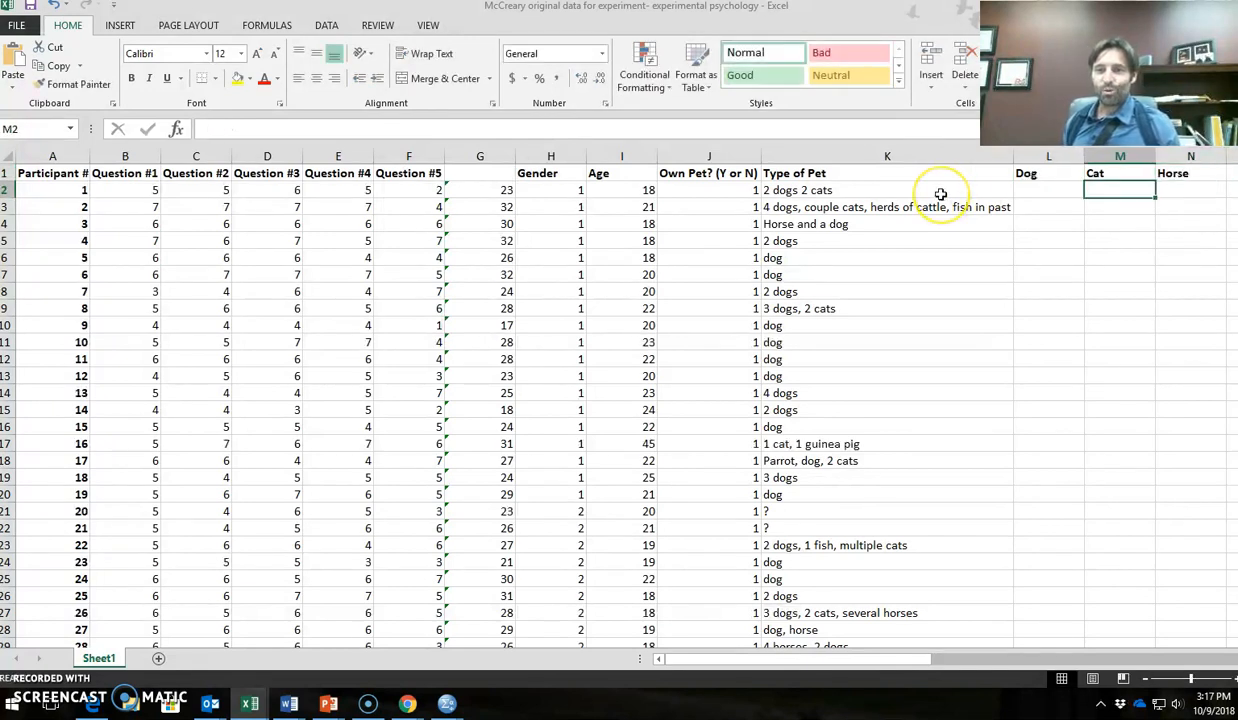
pyautogui.press('Left')
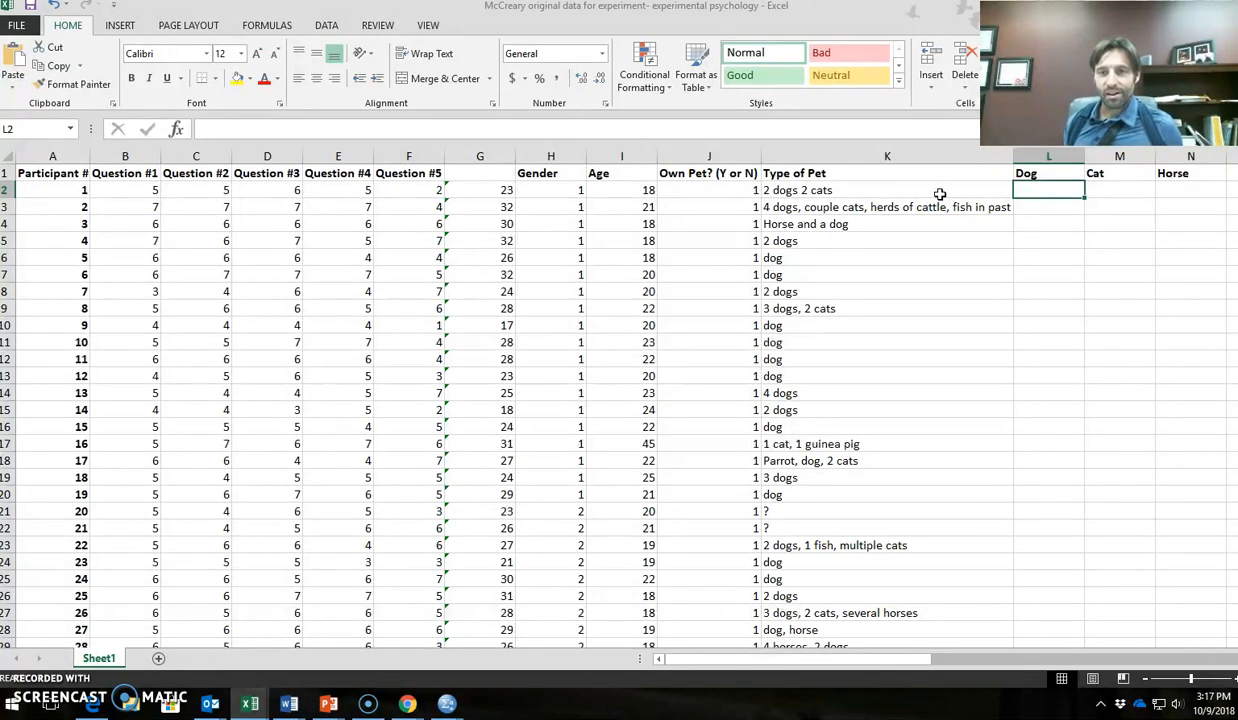
pyautogui.write('1')
pyautogui.press('Tab')
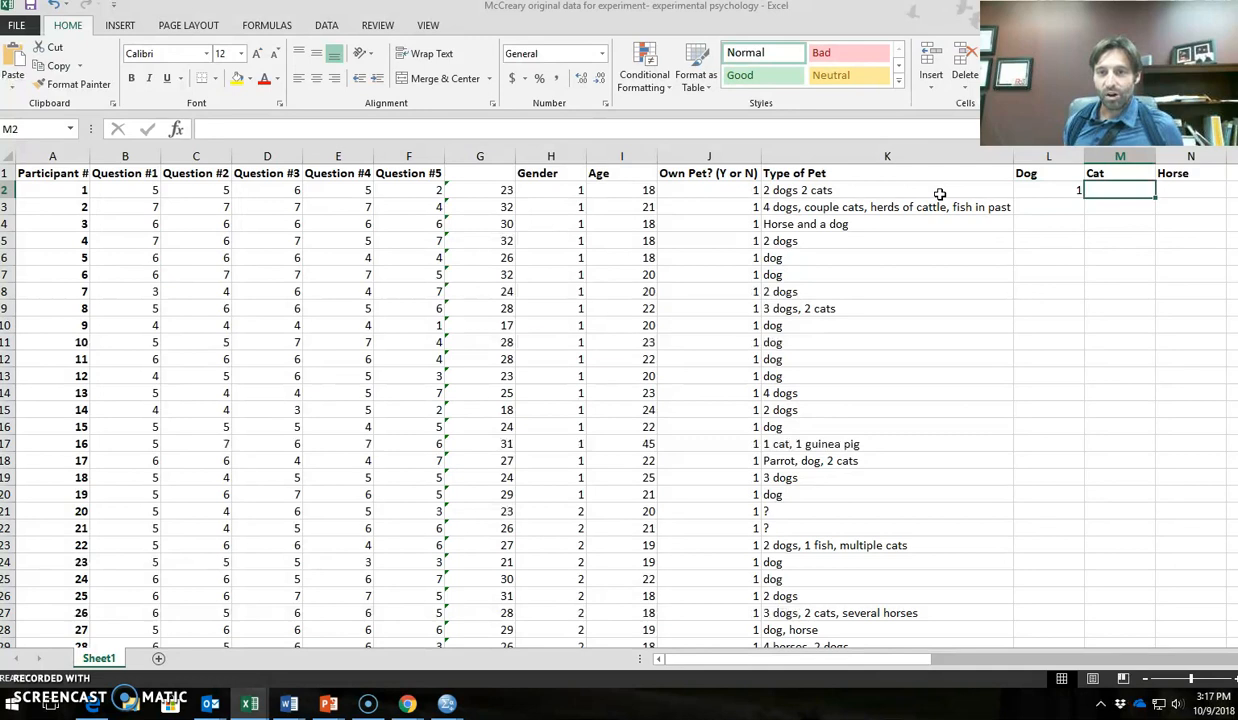
pyautogui.write('1')
pyautogui.press('Tab')
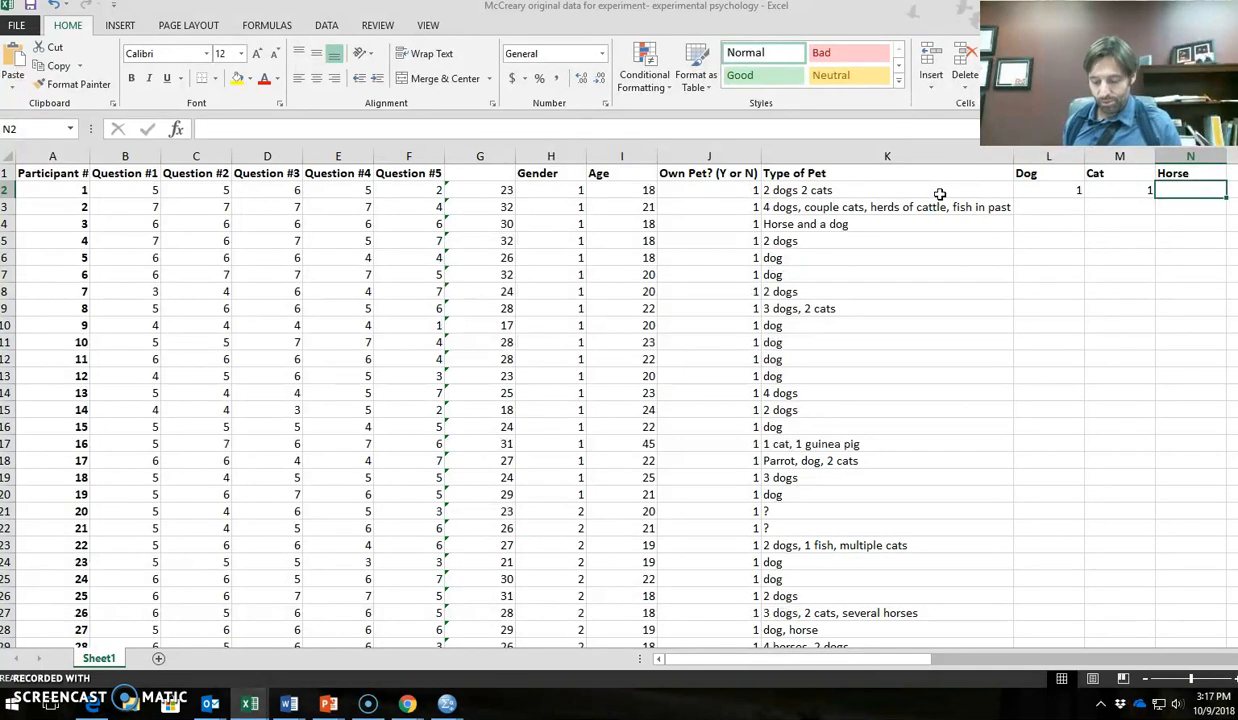
pyautogui.write('0')
pyautogui.press('Return')
pyautogui.press('Left')
pyautogui.press('Left')
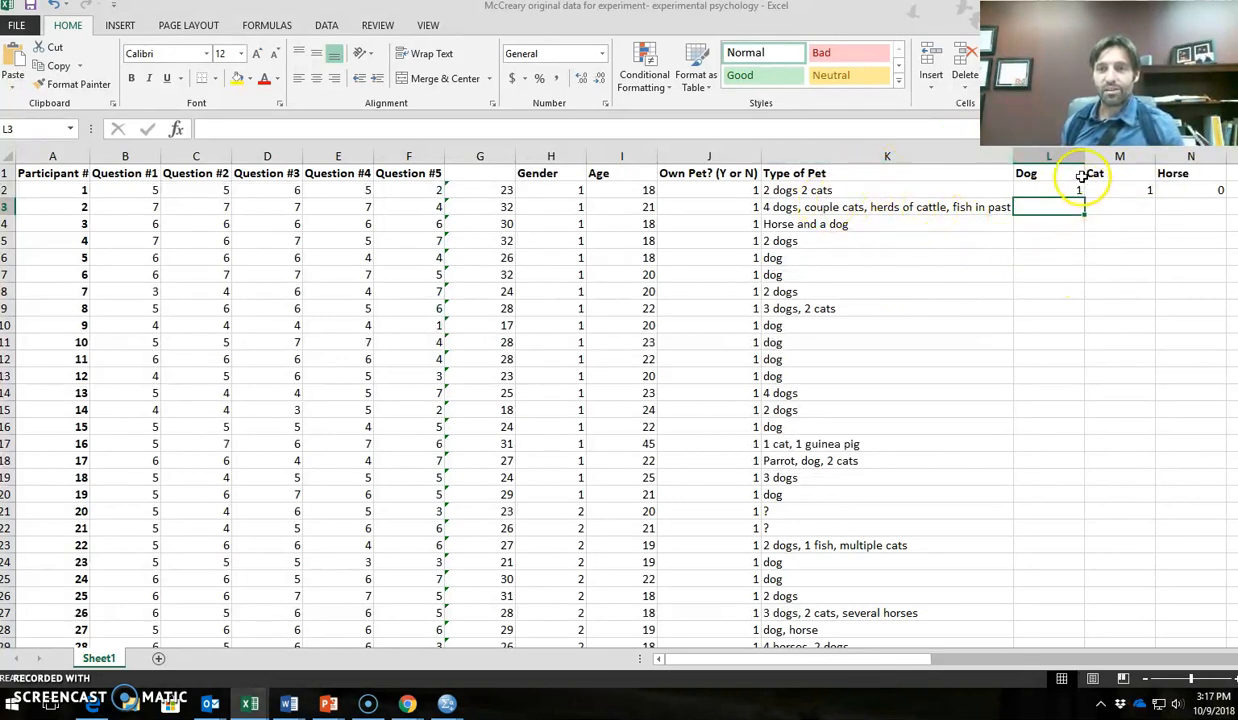
# Enter the header Totalkdsofpets in O1, beside the Horse column
pyautogui.moveTo(910, 660); pyautogui.dragTo(960, 645)
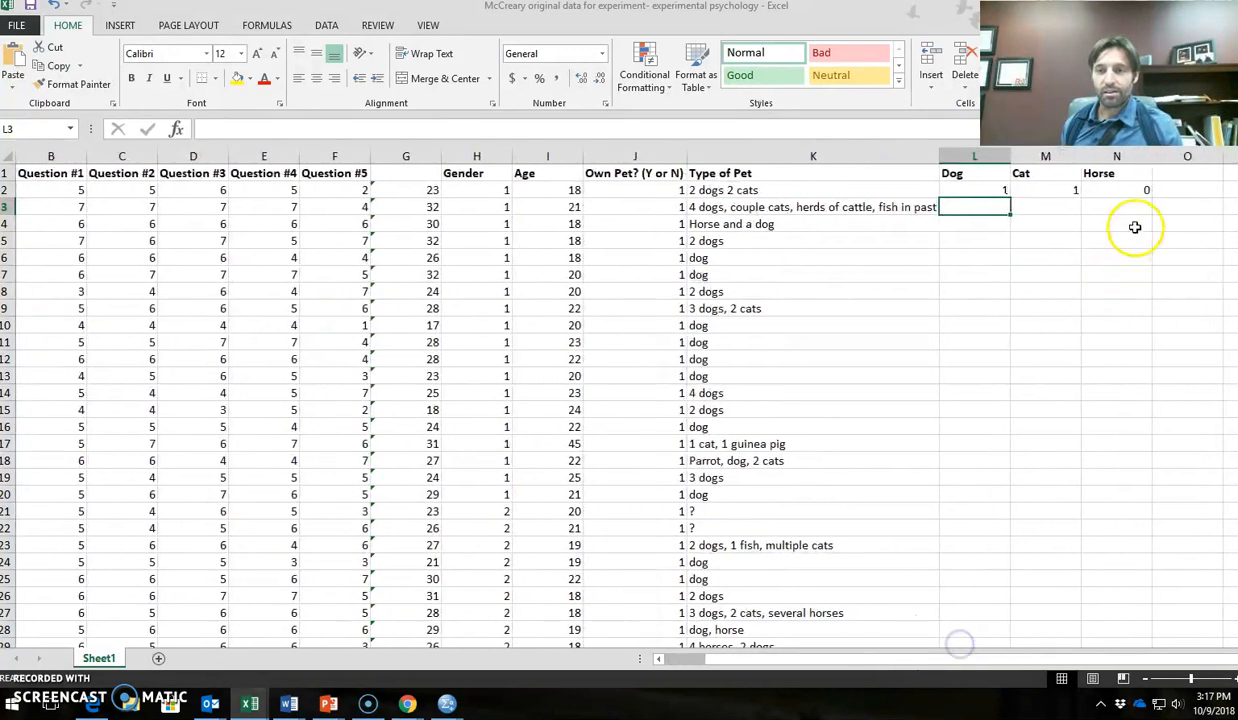
pyautogui.click(1180, 158)
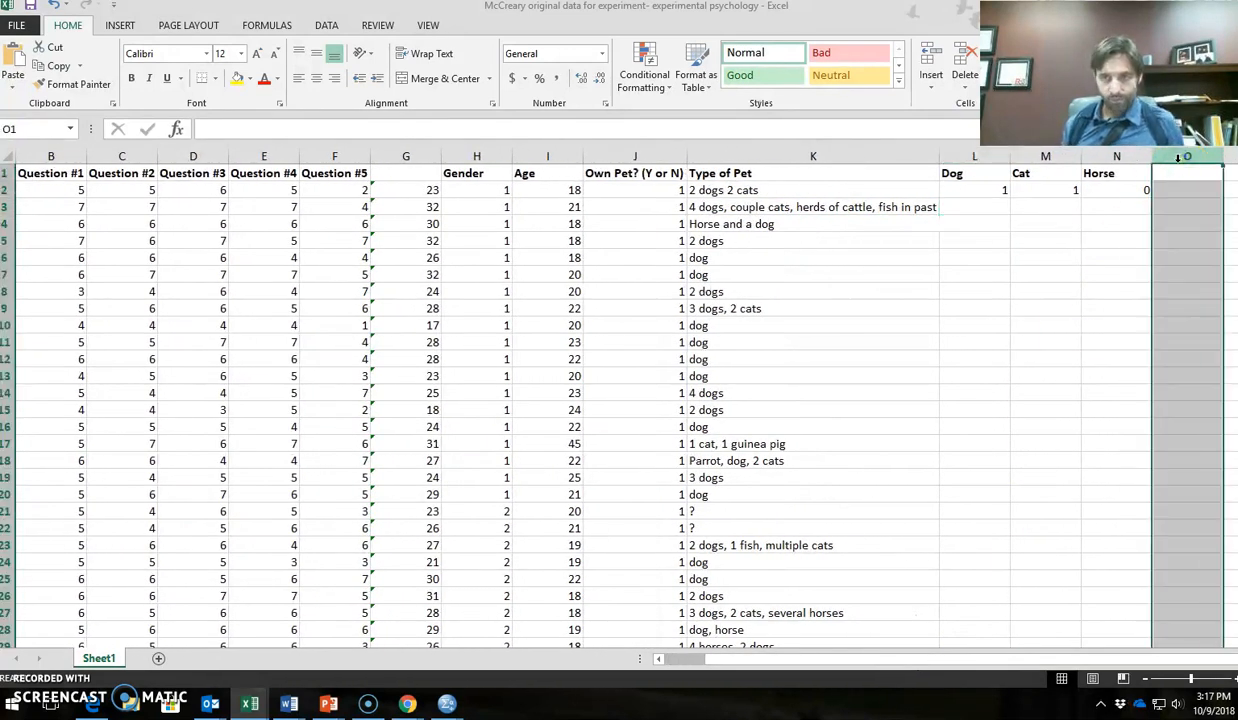
pyautogui.click(1159, 173)
pyautogui.write('Totalkdsofpets')
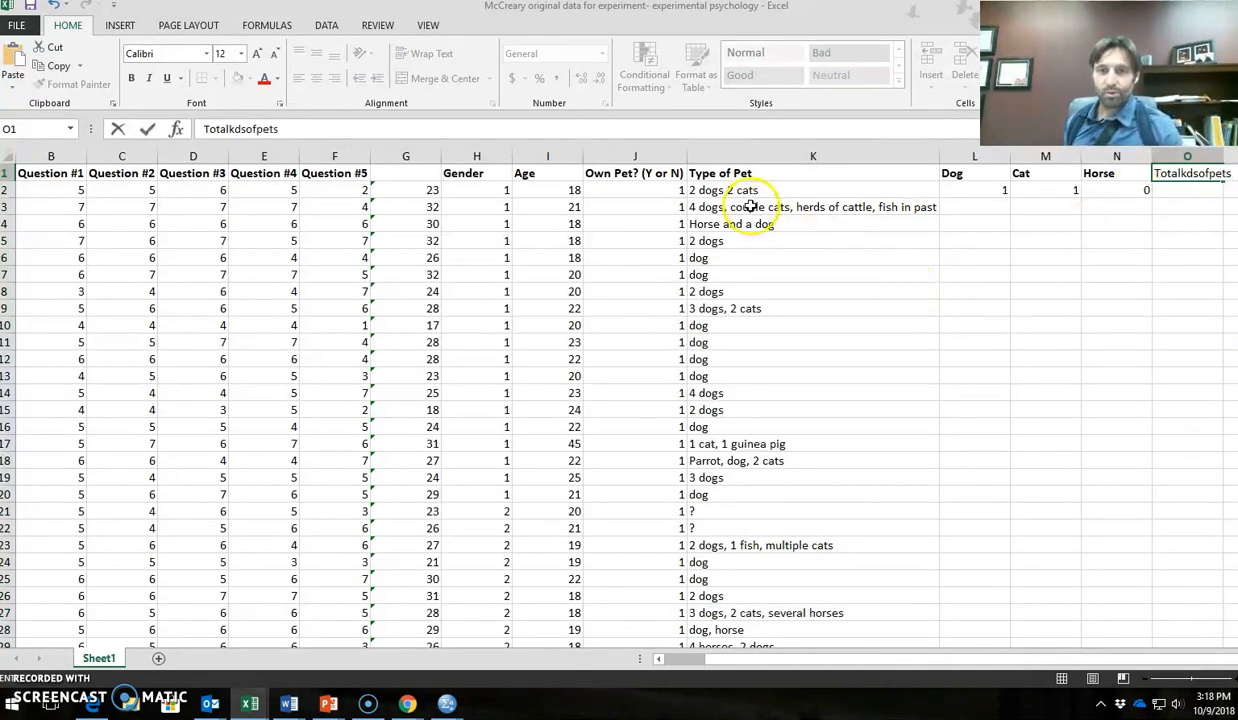
# Total the first participant's Dog, Cat and Horse codes in O2 with AutoSum over L2:N2
pyautogui.click(1168, 192)
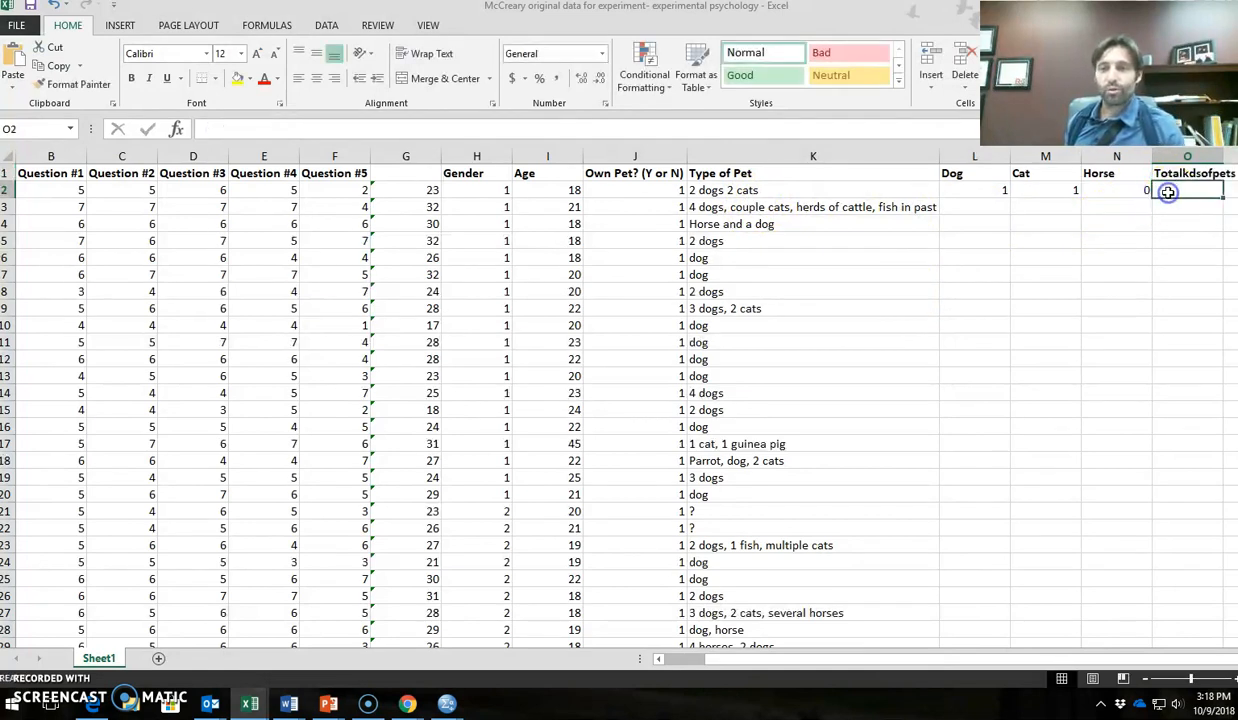
pyautogui.click(1110, 188)
pyautogui.moveTo(1101, 190); pyautogui.dragTo(998, 189)
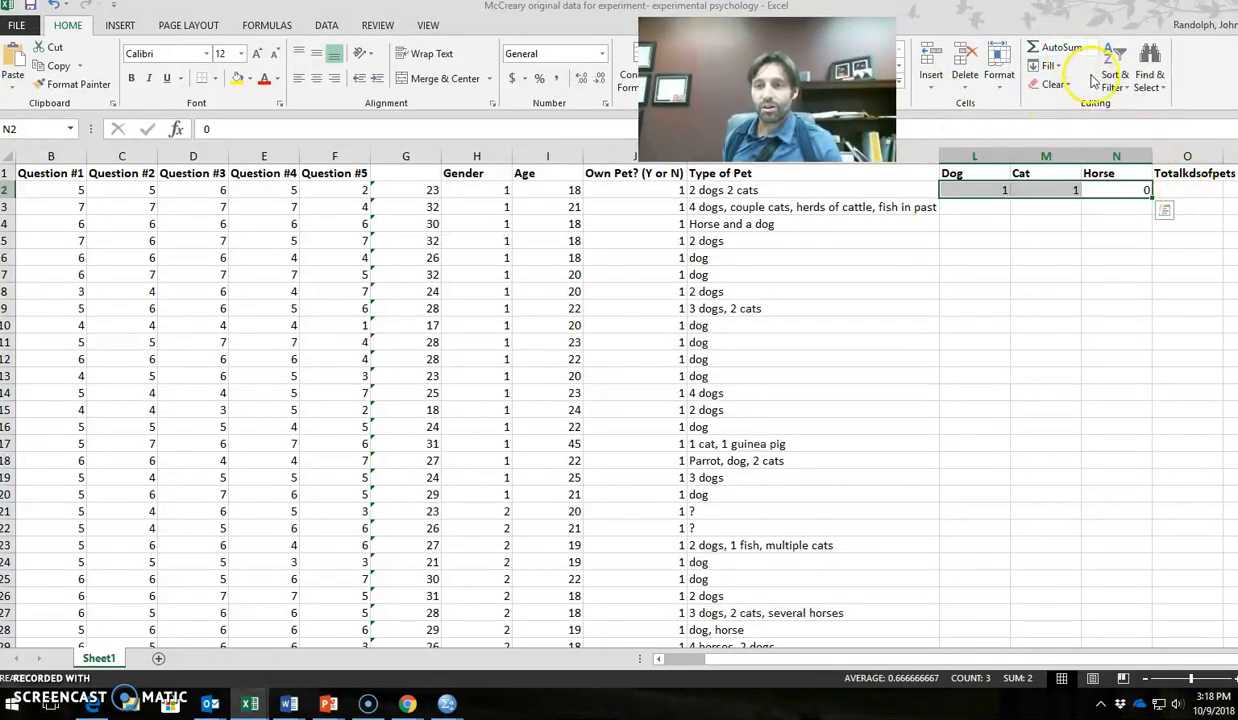
pyautogui.click(1188, 190)
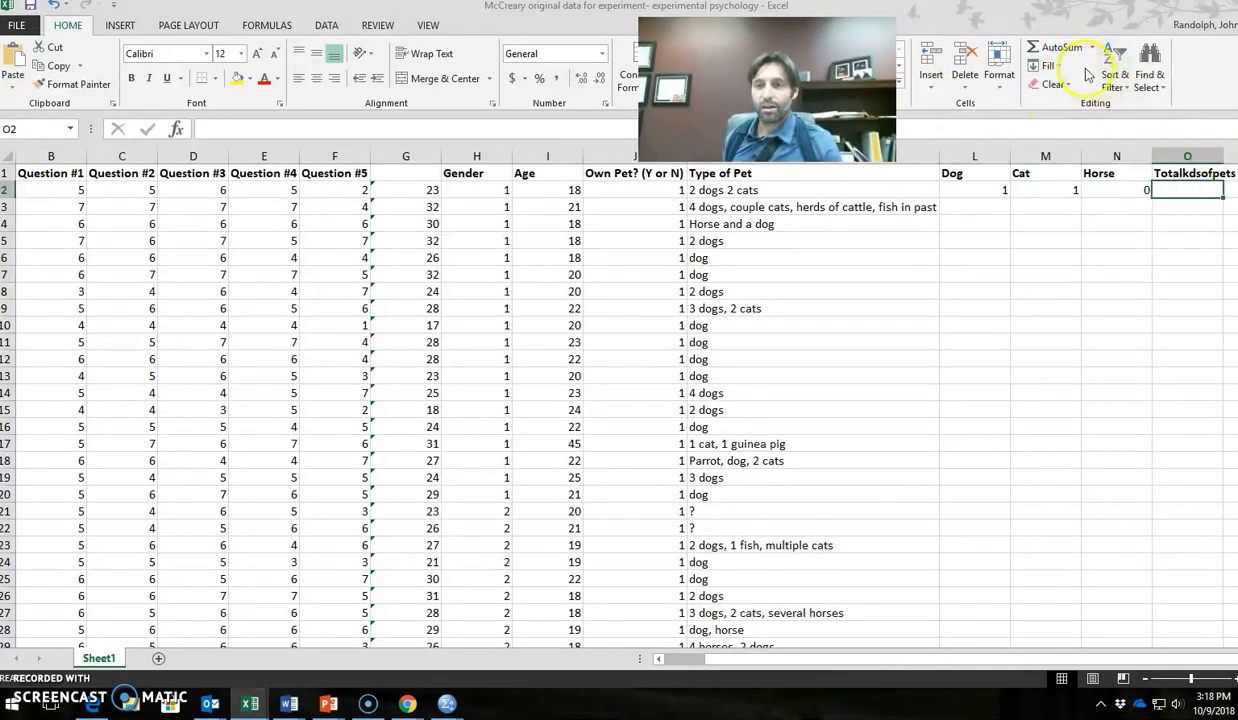
pyautogui.click(1055, 47)
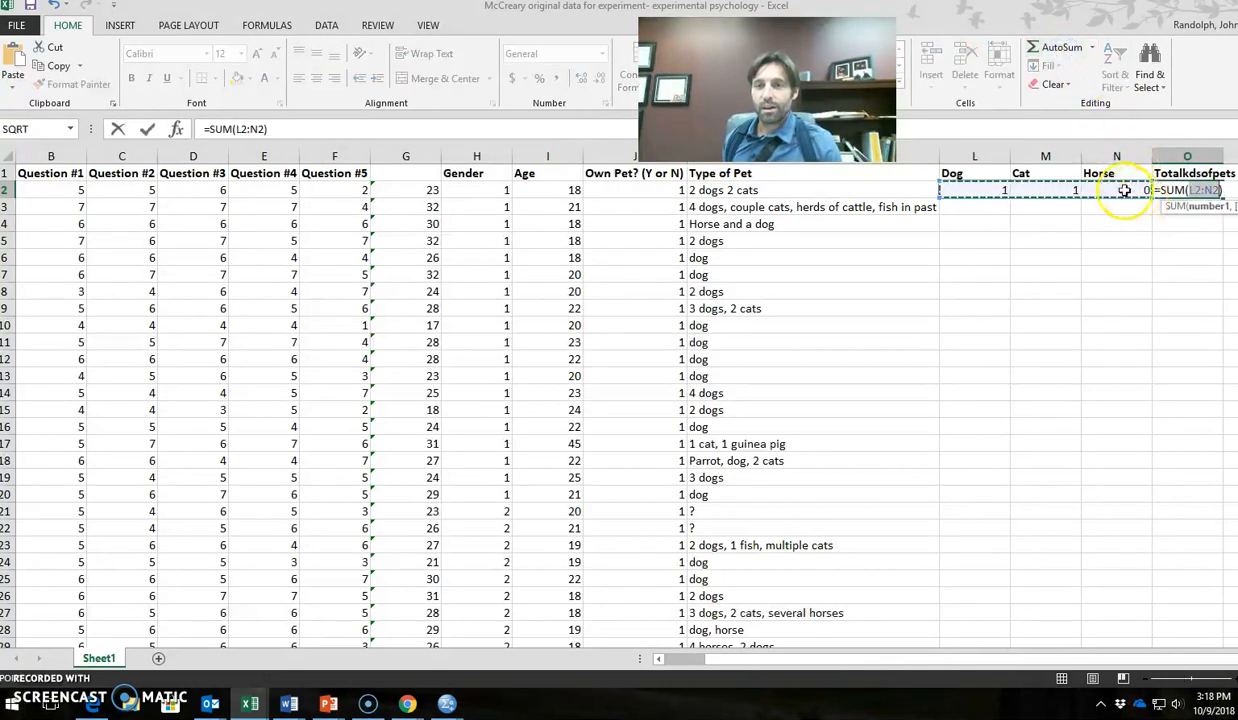
pyautogui.press('Return')
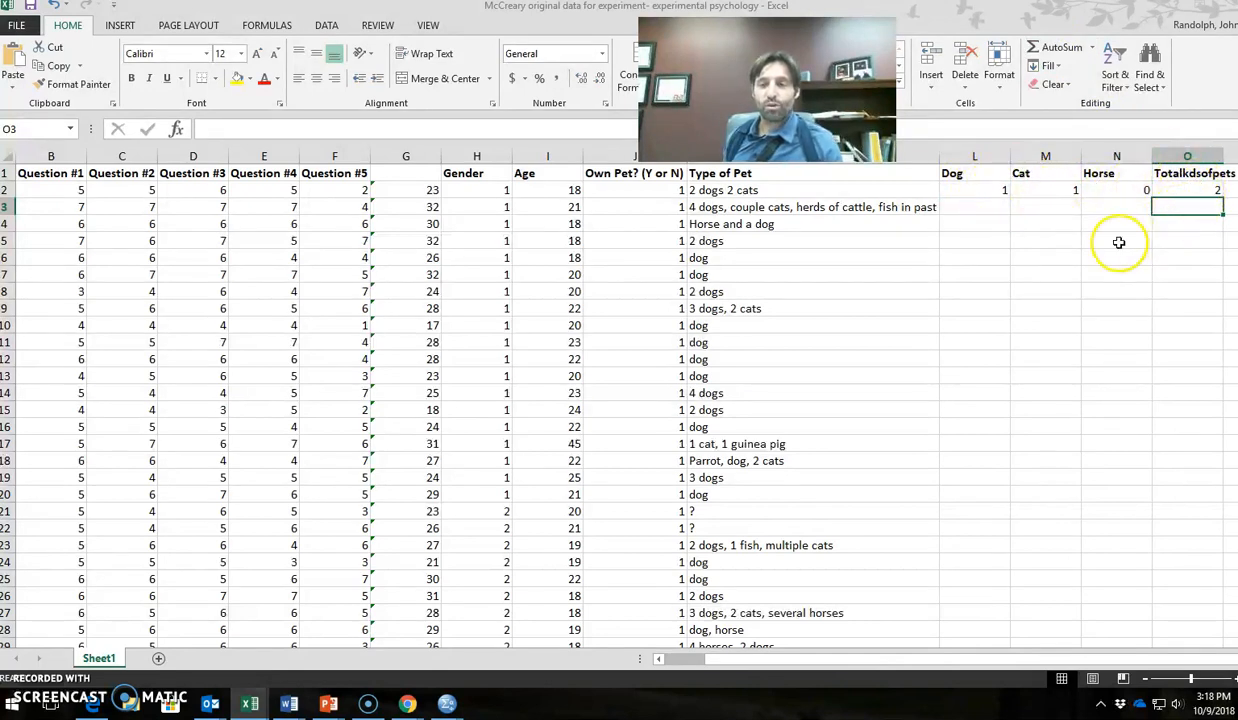
# Save a copy of the workbook on the Z: drive under the name data ex
pyautogui.click(20, 28)
pyautogui.click(22, 24)
pyautogui.click(20, 28)
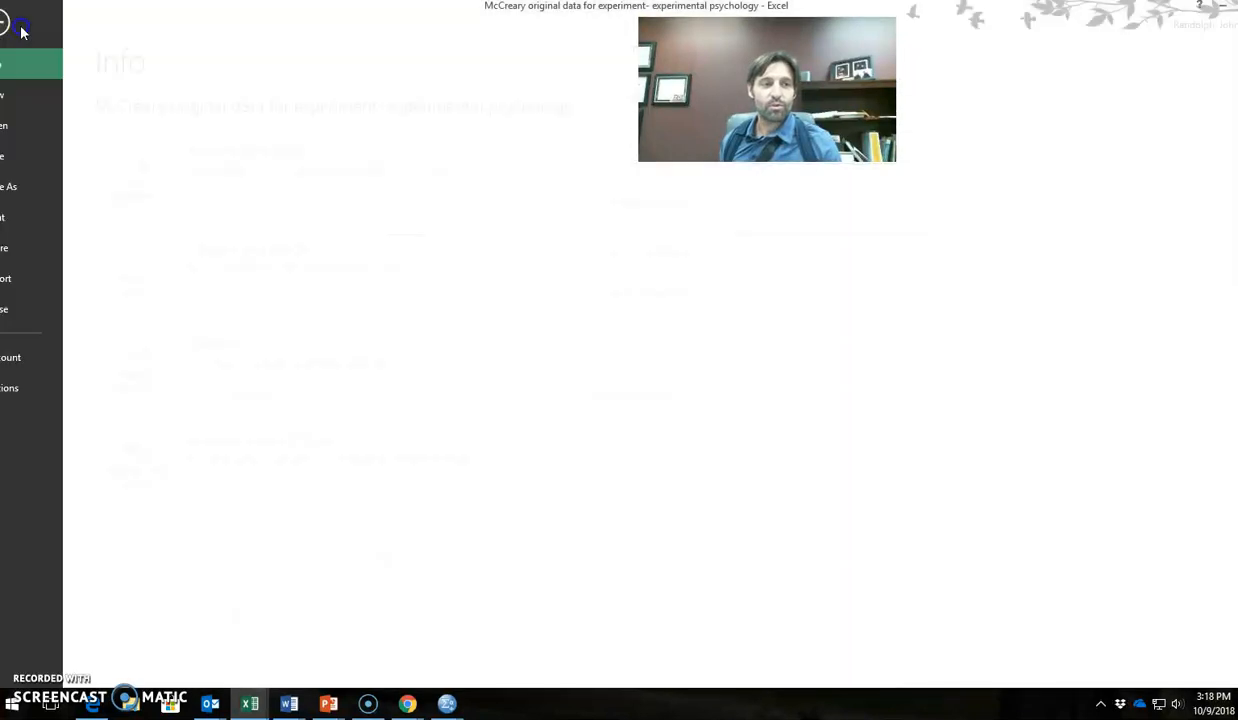
pyautogui.click(30, 186)
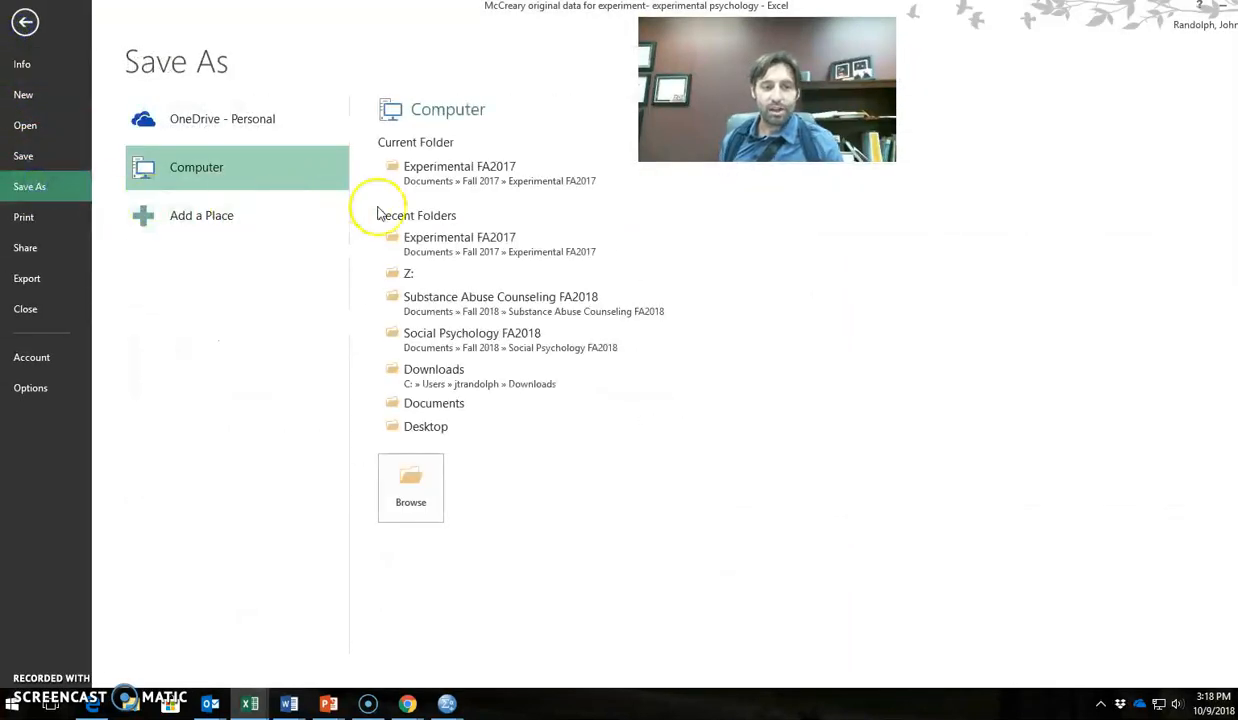
pyautogui.click(430, 270)
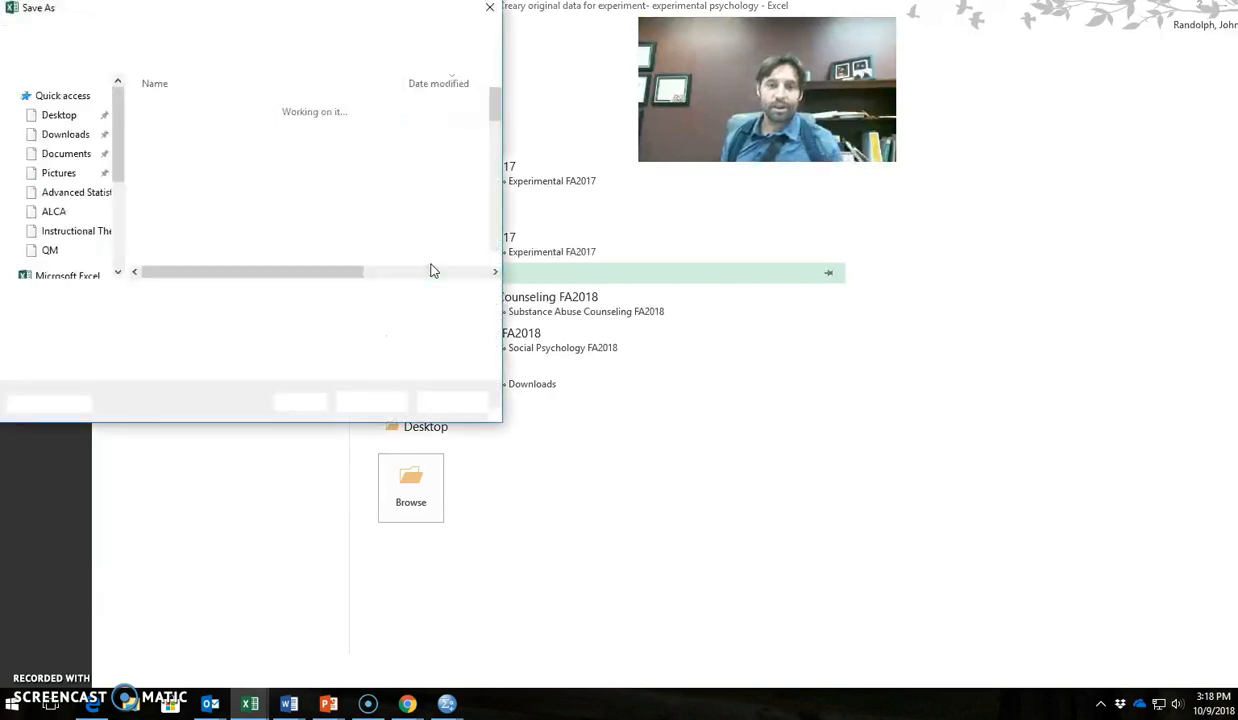
pyautogui.write('da')
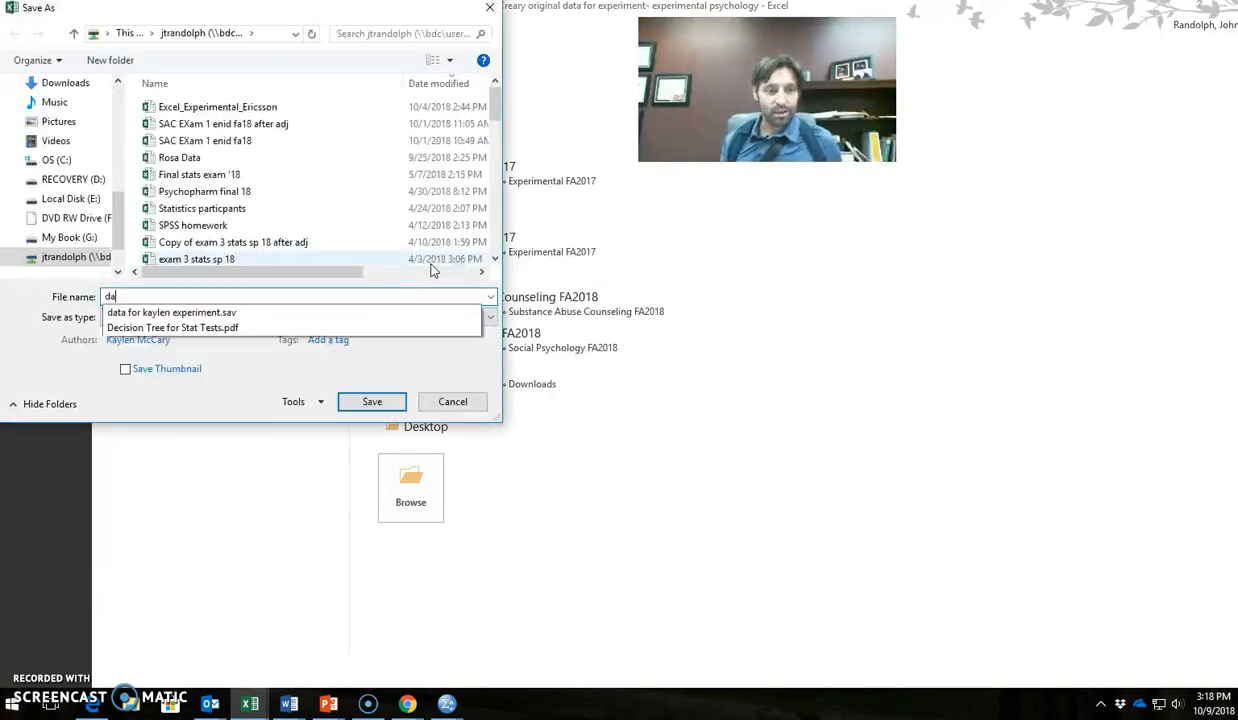
pyautogui.write('ta ex')
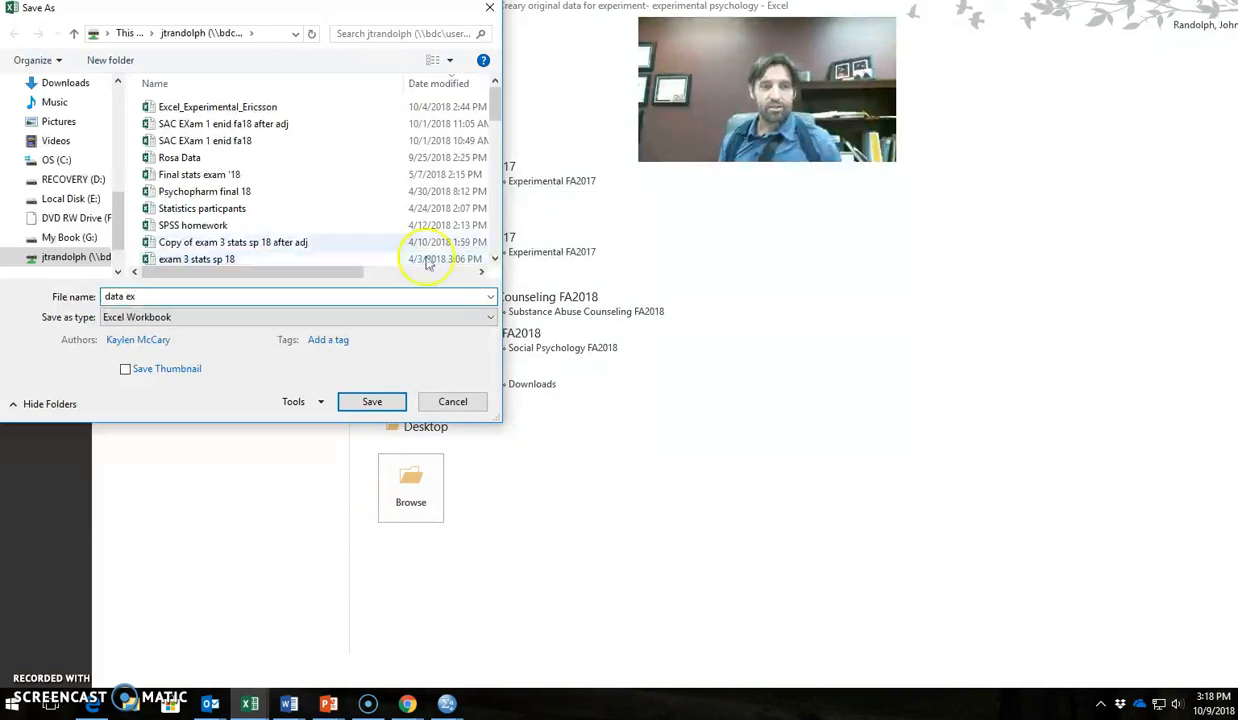
pyautogui.click(372, 401)
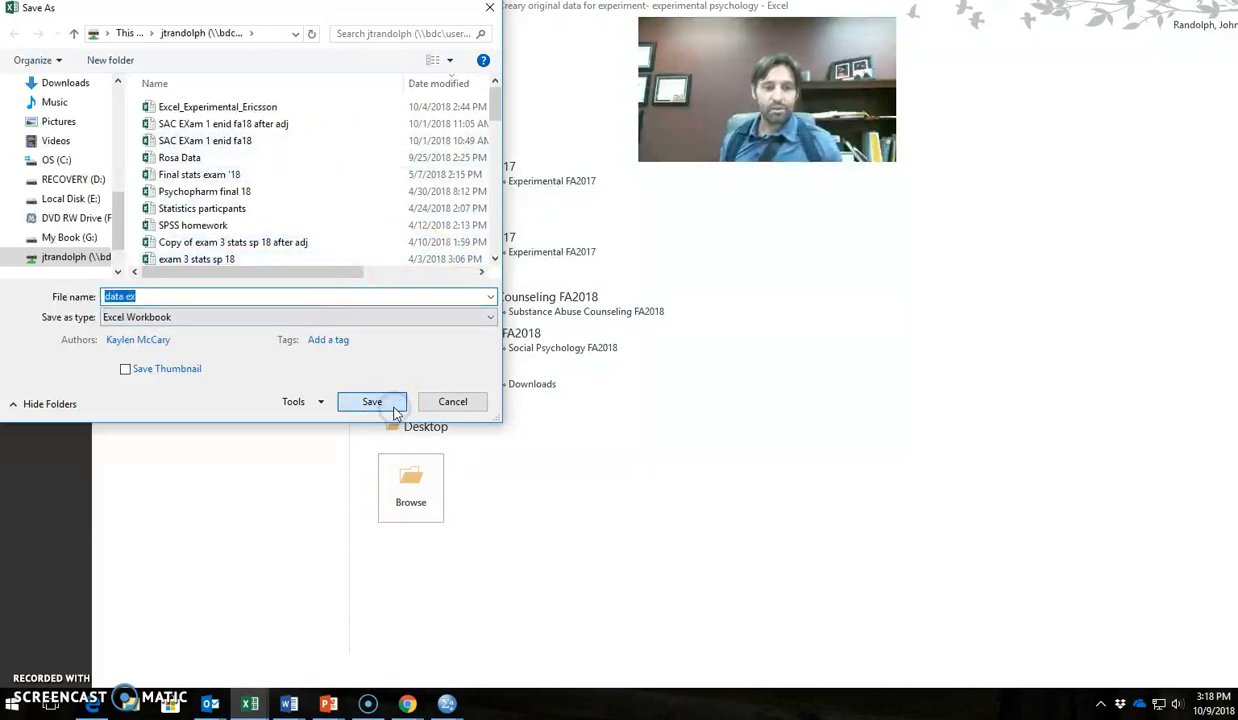
# Switch to an open dataset in SPSS Statistics and start importing data from an Excel file
pyautogui.moveTo(448, 705)
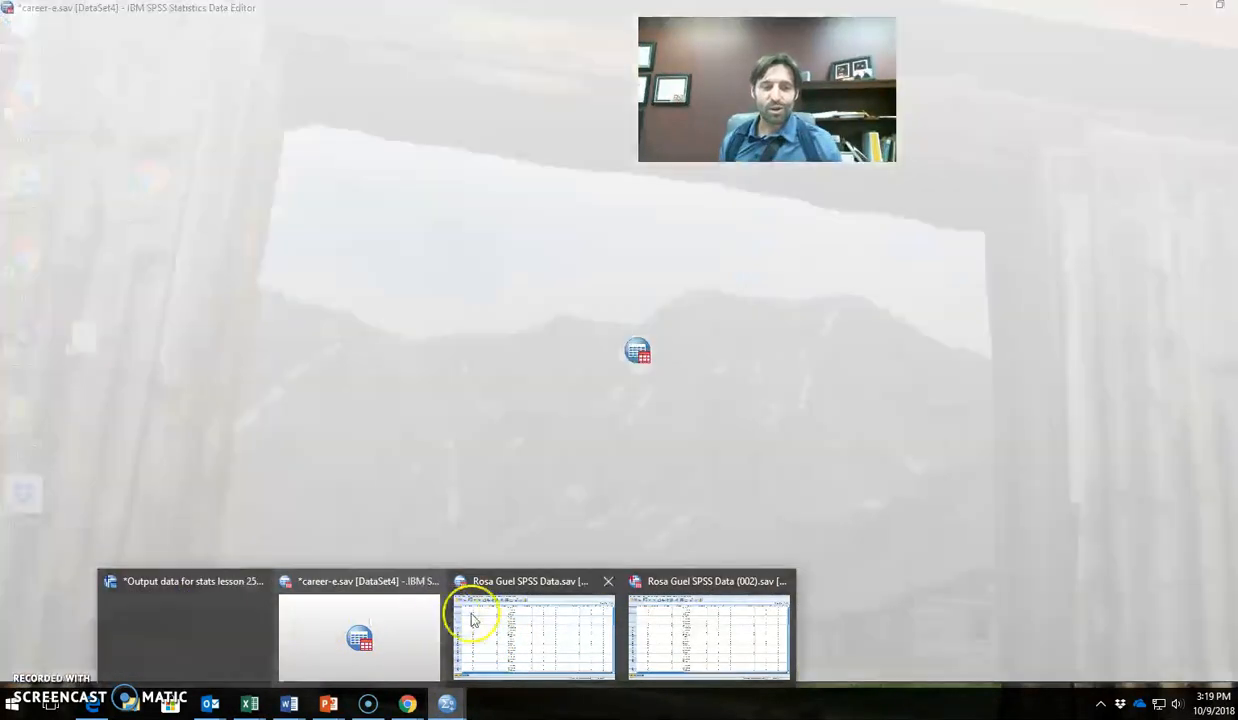
pyautogui.click(470, 621)
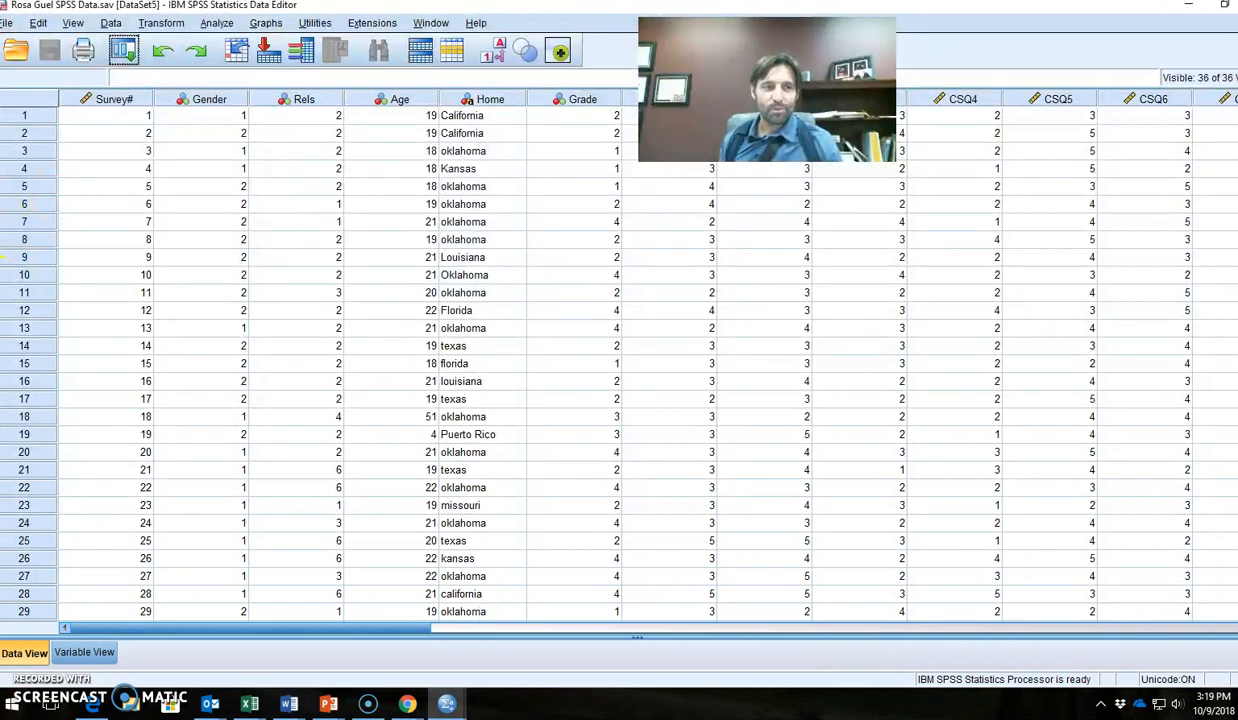
pyautogui.click(7, 25)
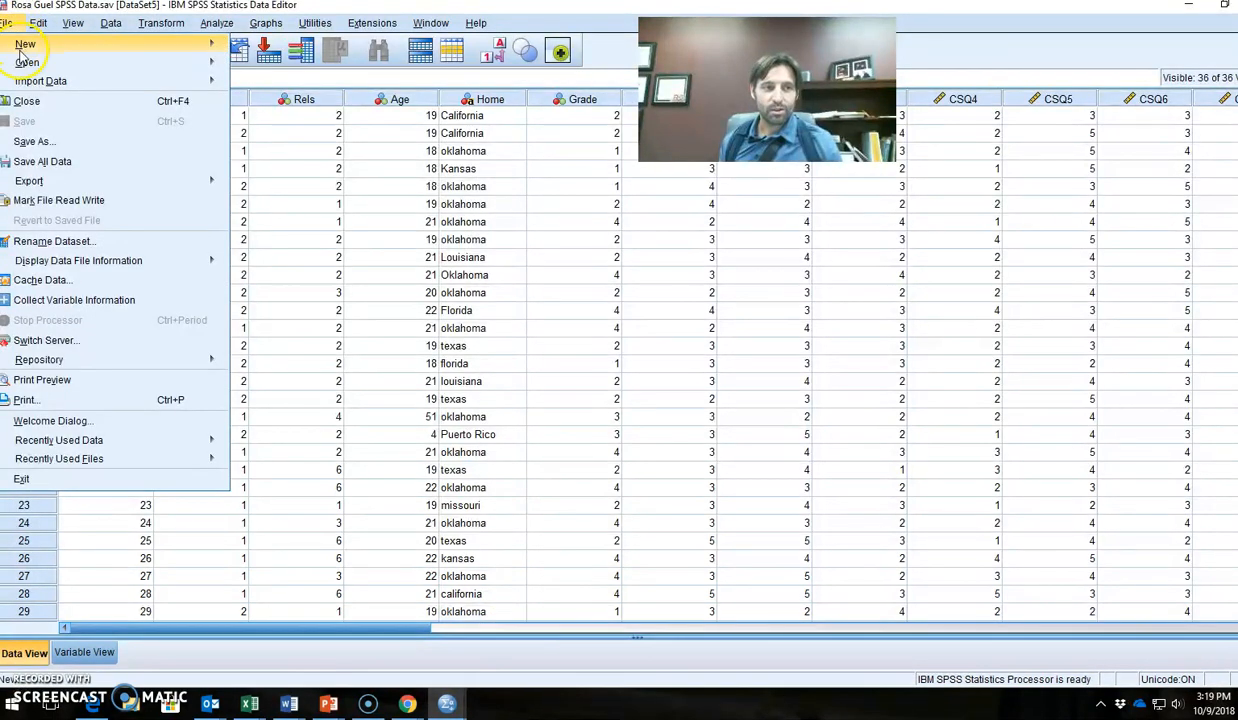
pyautogui.moveTo(35, 86)
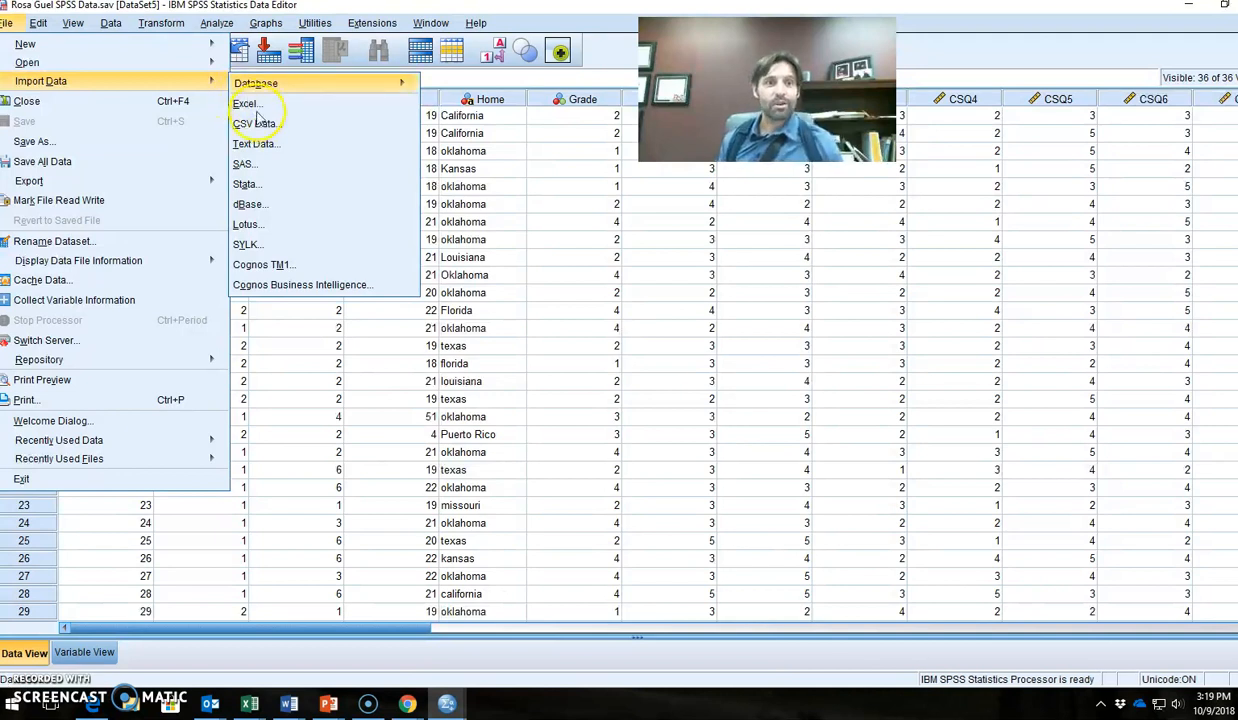
pyautogui.click(249, 106)
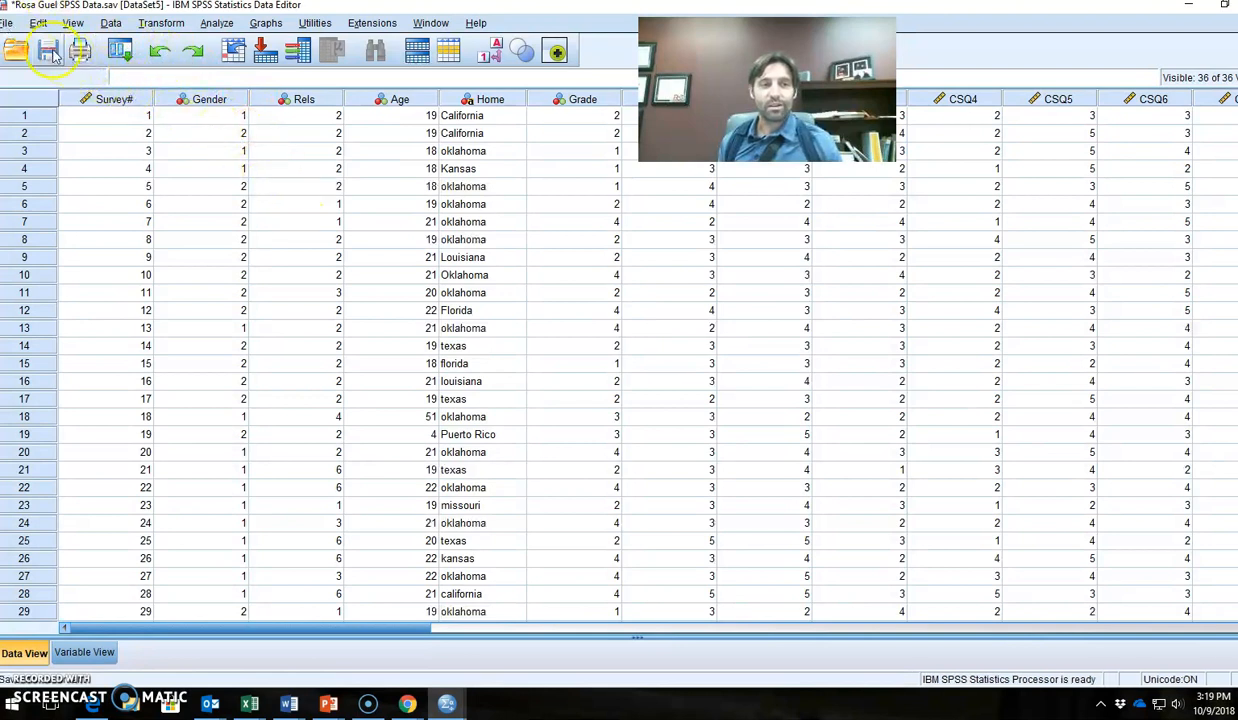
pyautogui.click(7, 22)
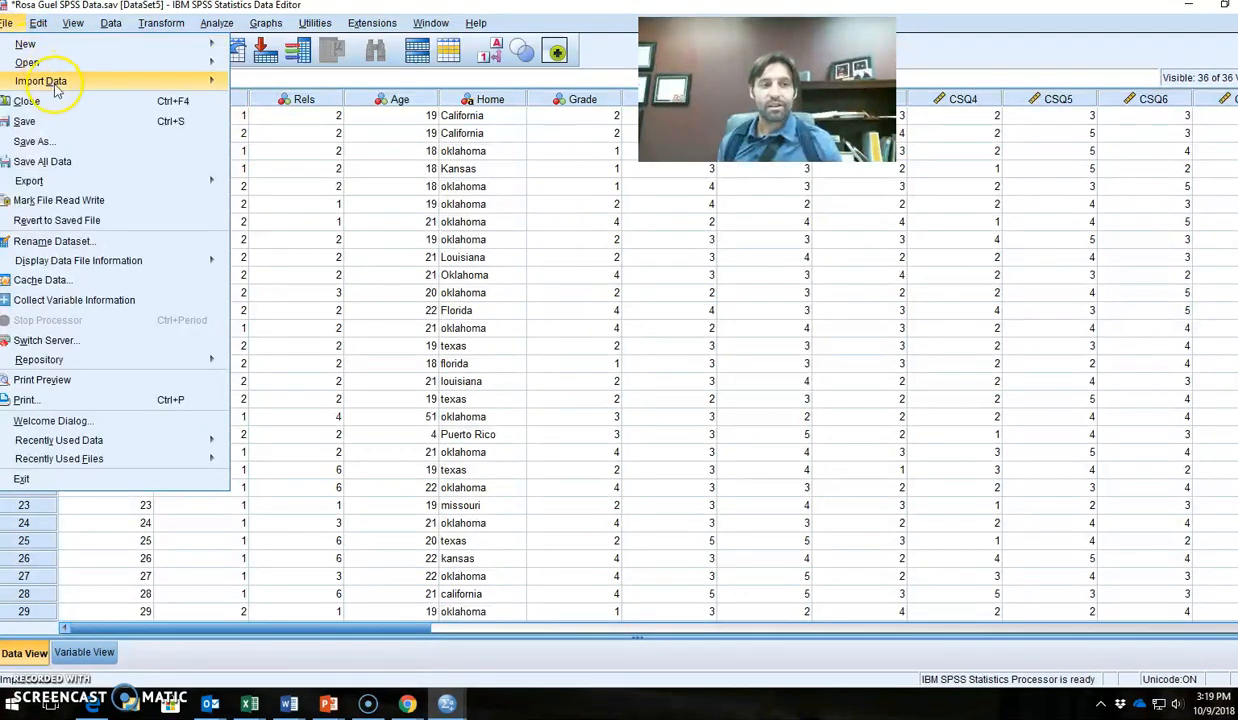
pyautogui.moveTo(75, 82)
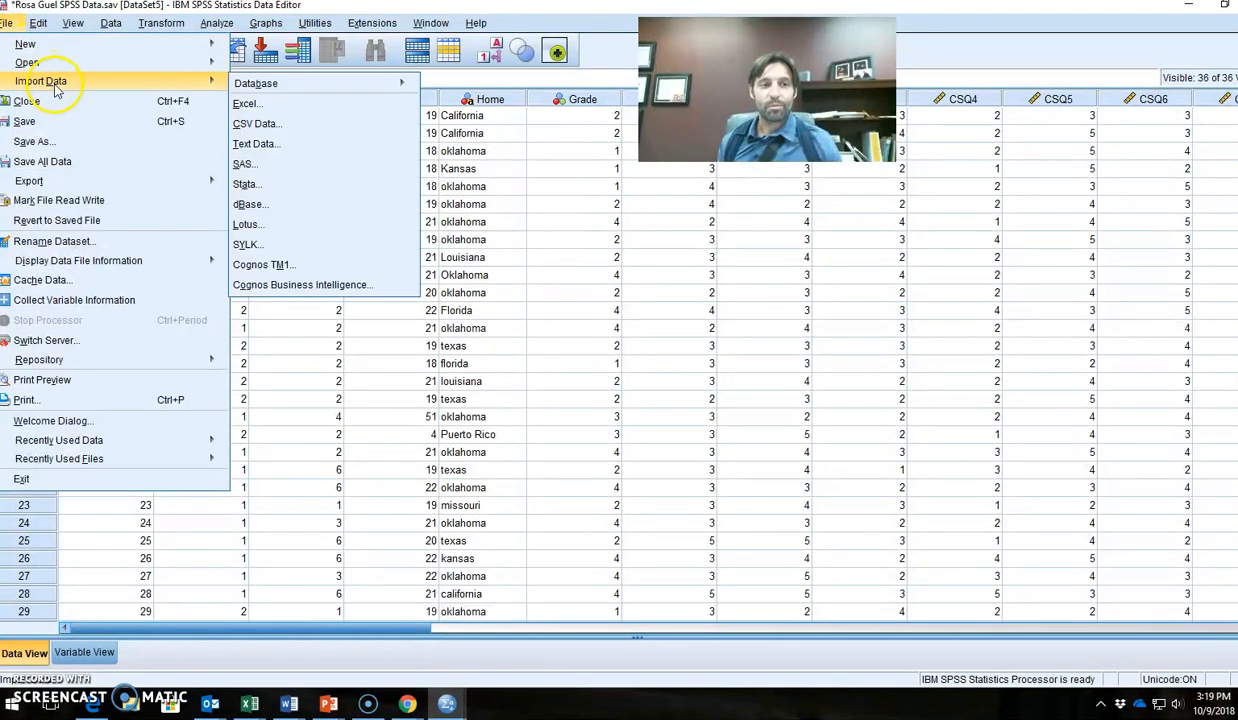
pyautogui.click(264, 103)
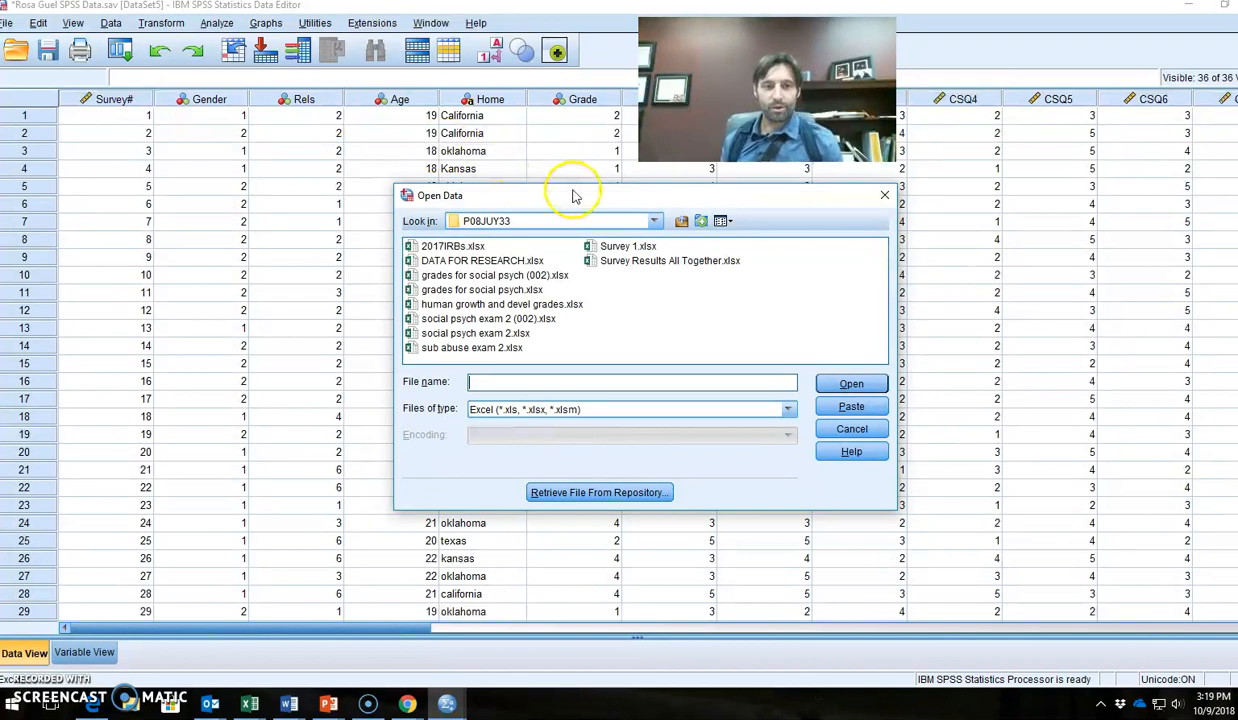
# Choose data ex.xlsx on the Z: drive as the Excel file to import
pyautogui.click(655, 221)
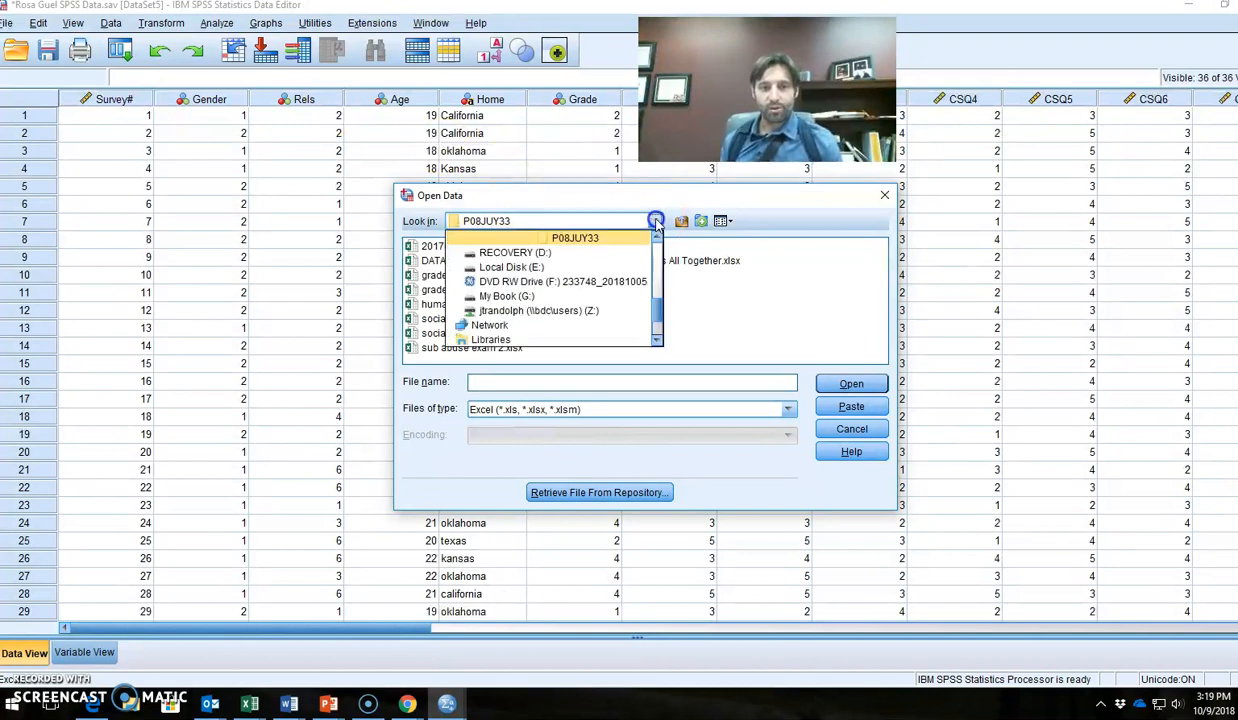
pyautogui.click(614, 310)
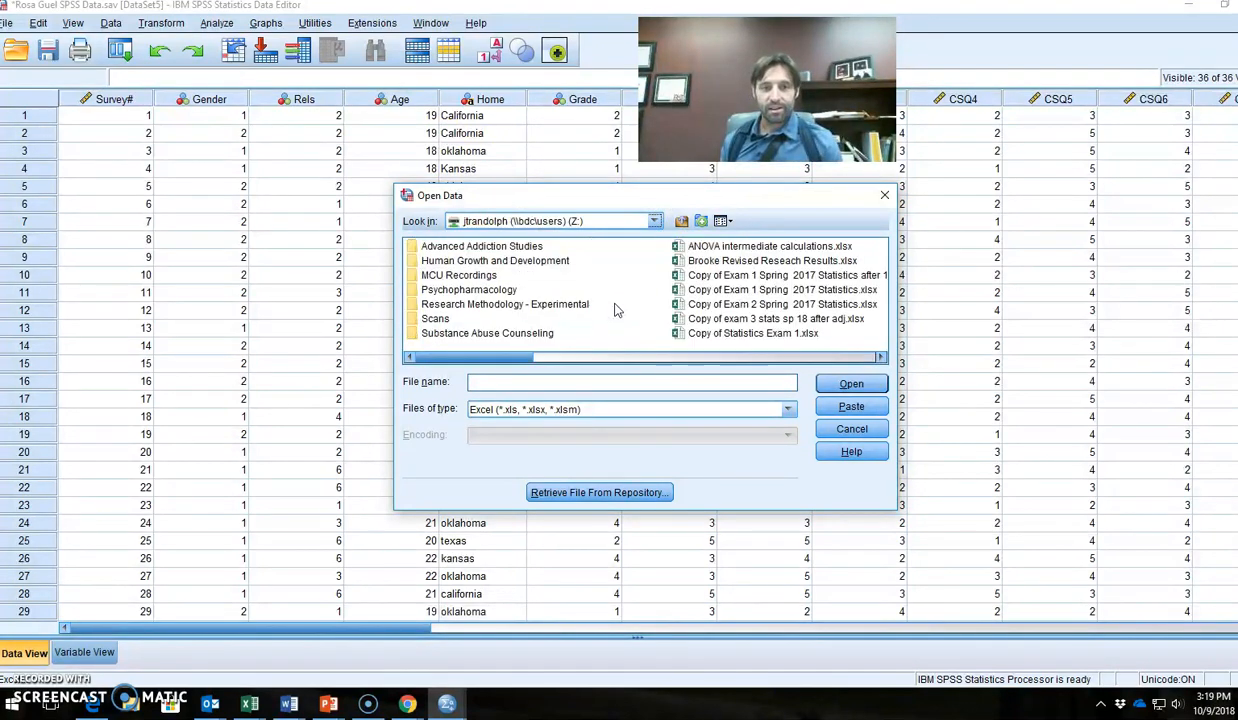
pyautogui.click(710, 357)
pyautogui.click(704, 261)
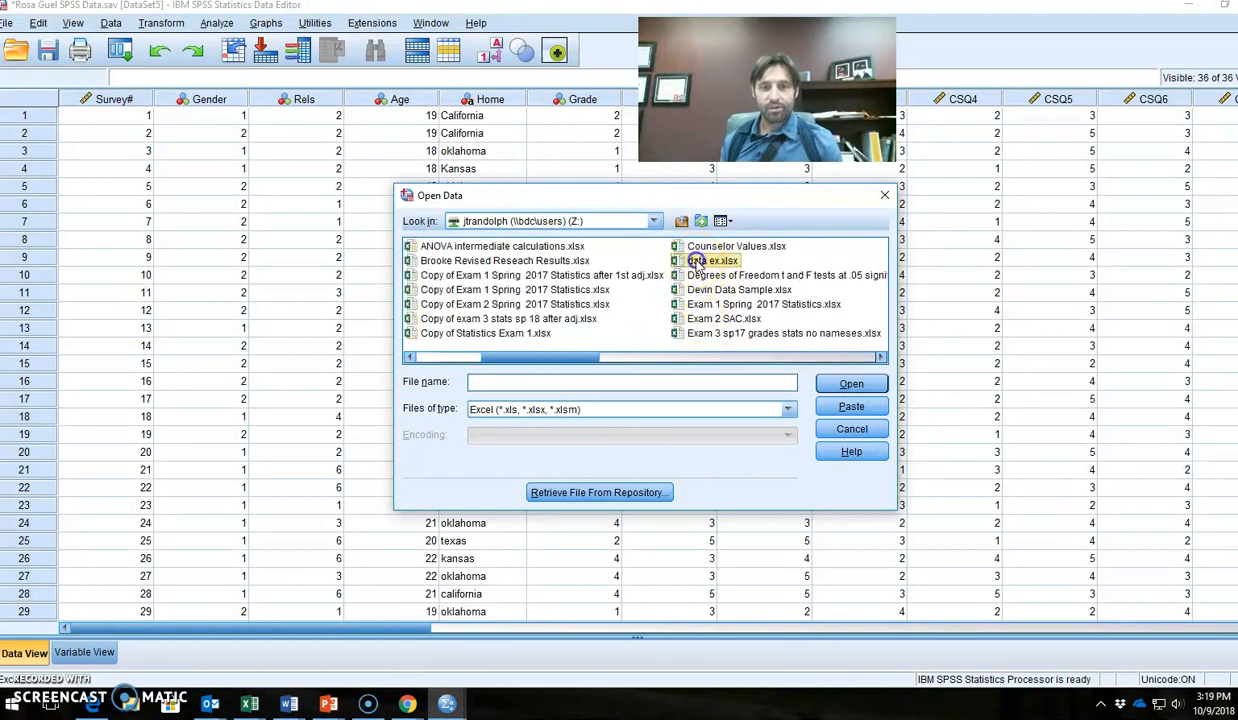
pyautogui.click(832, 386)
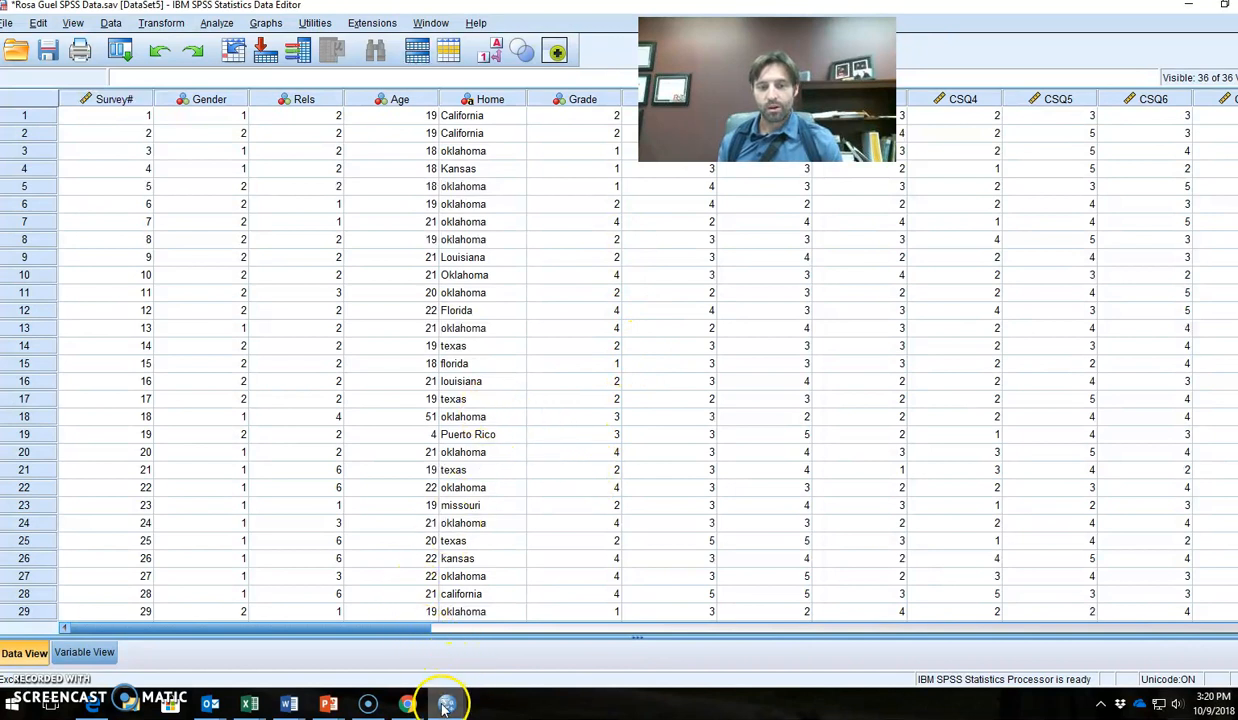
# Import Sheet1 of data ex.xlsx, reading the variable names from the first row of data
pyautogui.moveTo(448, 700)
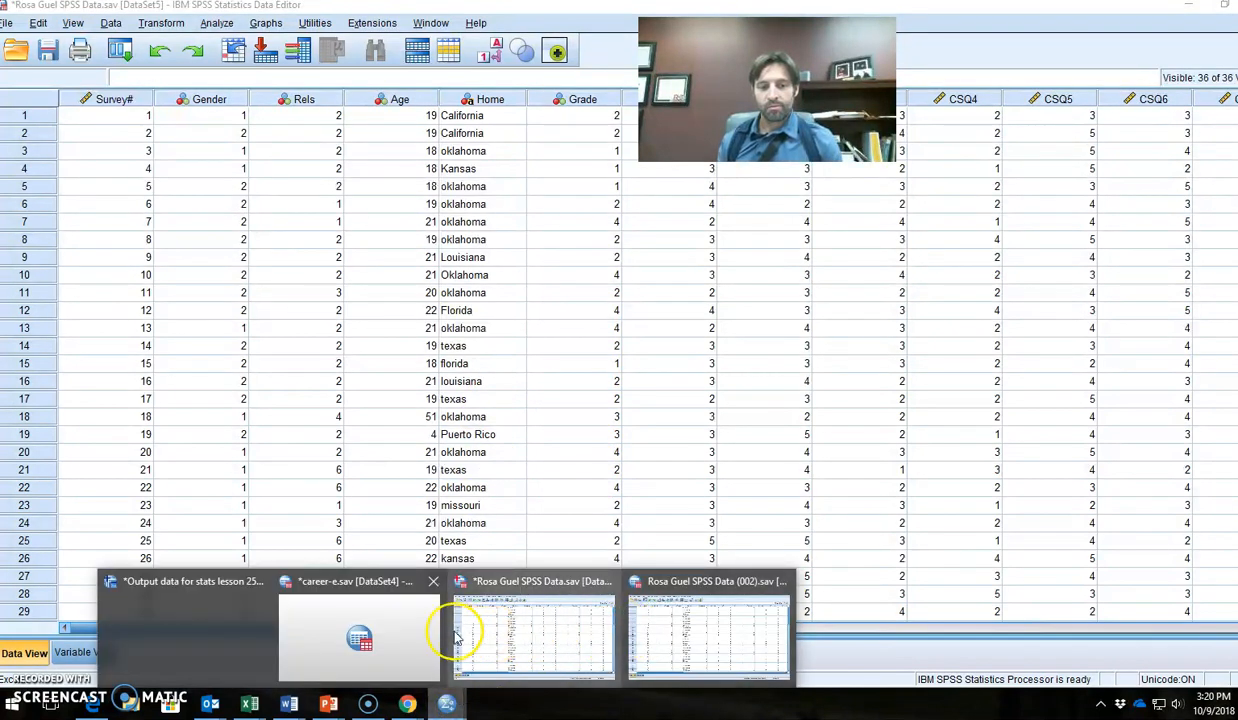
pyautogui.click(656, 638)
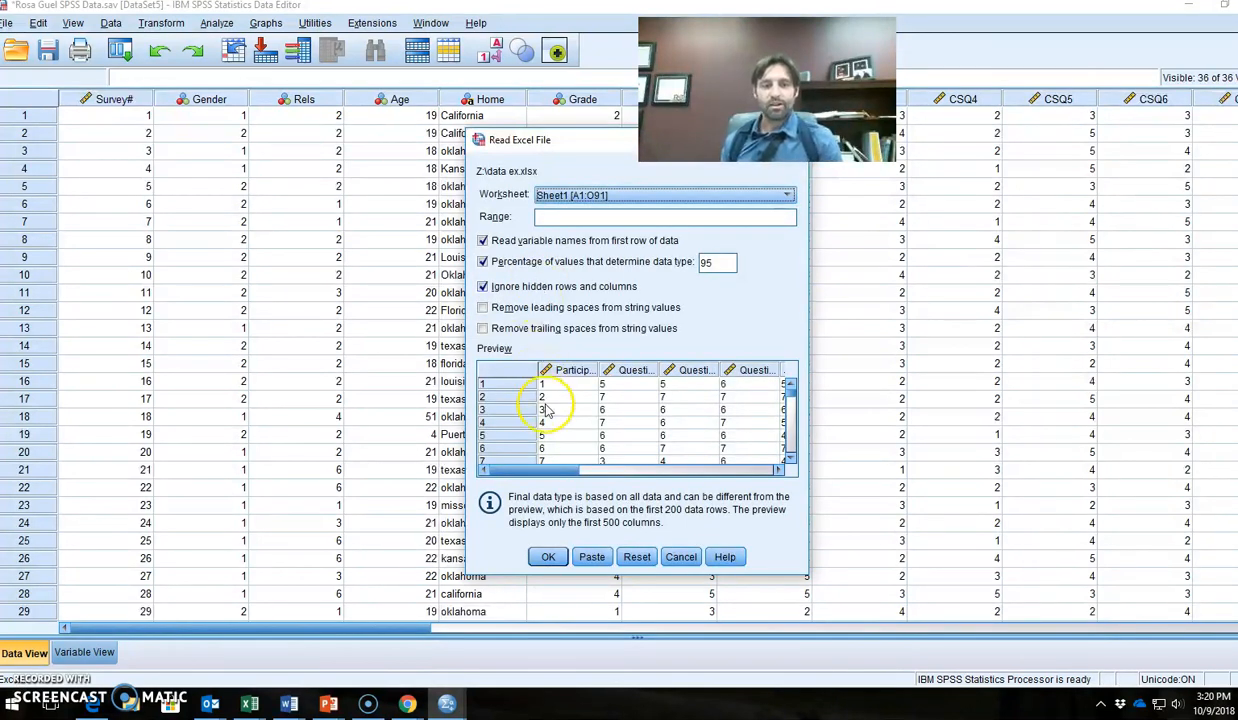
pyautogui.click(551, 557)
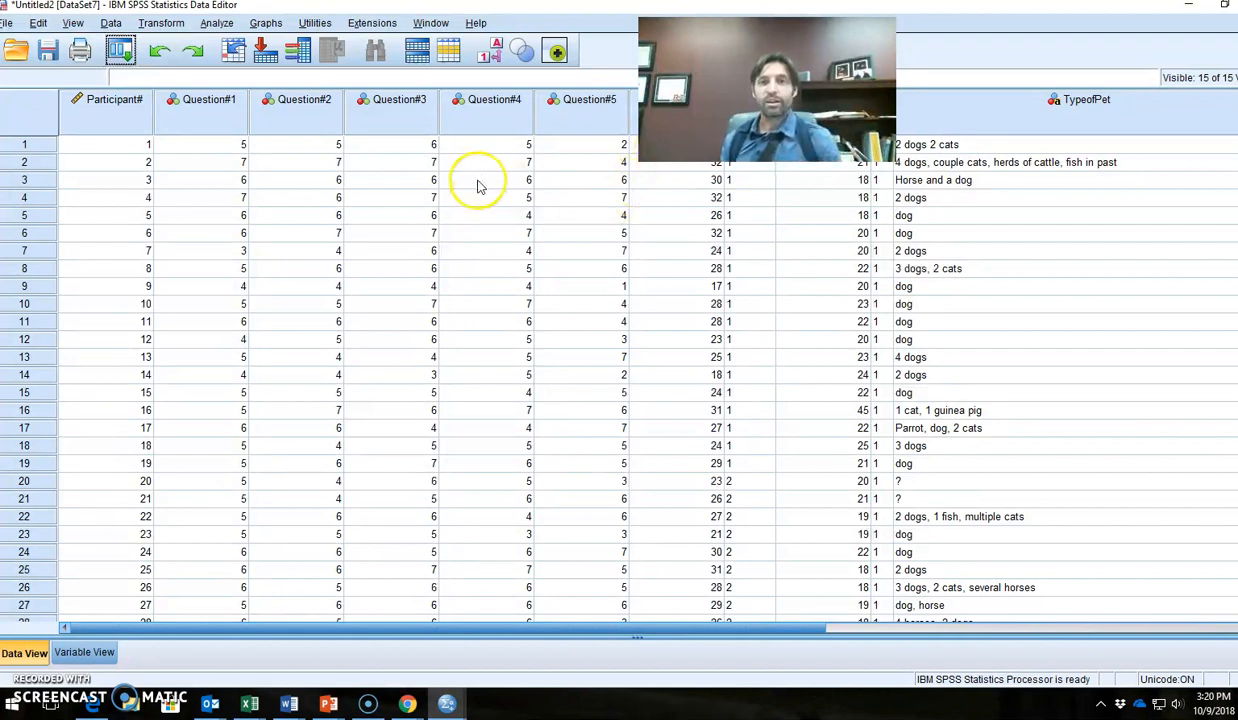
# Examine the imported dataset's variable definitions and compare them with its data rows
pyautogui.click(84, 652)
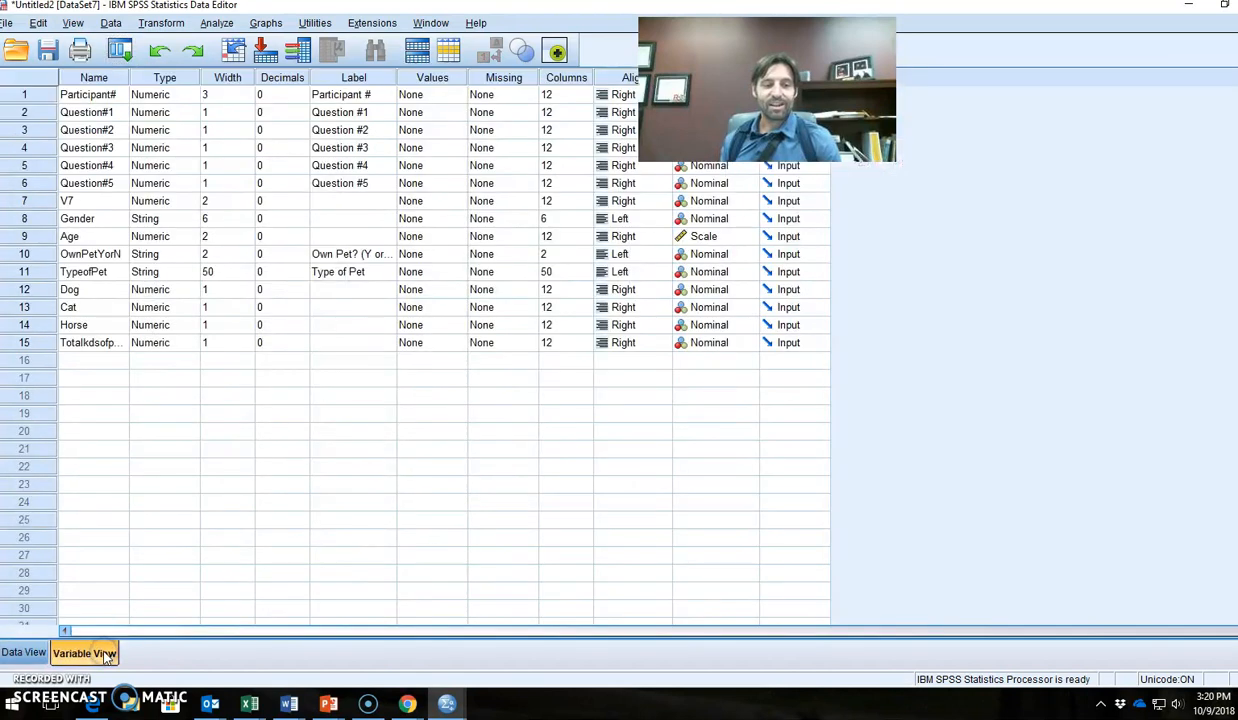
pyautogui.click(22, 652)
pyautogui.click(98, 653)
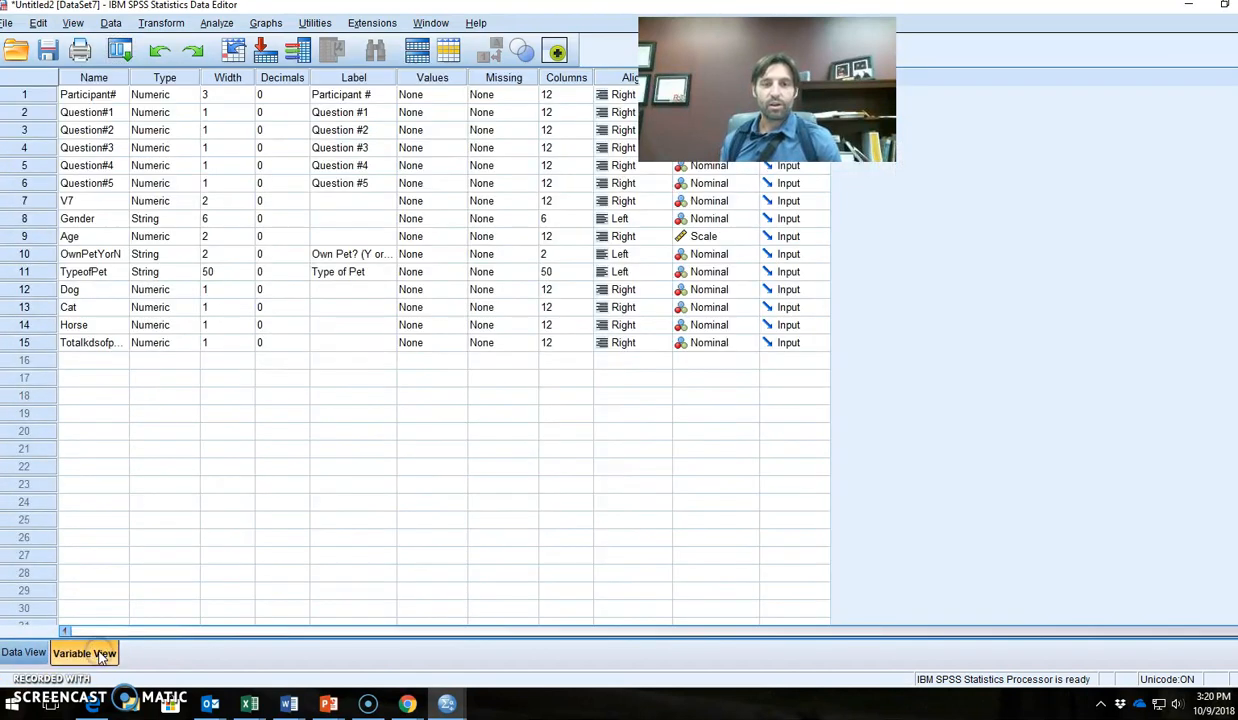
pyautogui.click(30, 653)
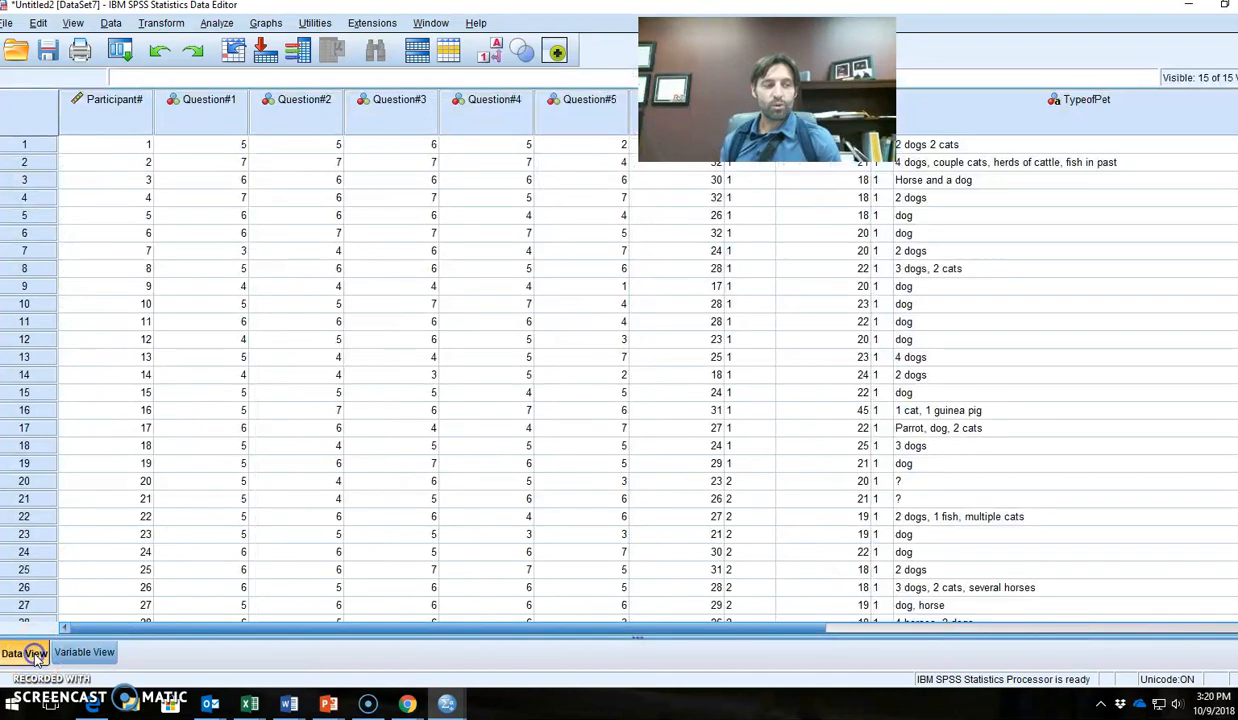
# Set the measurement level of the Participant# variable to Nominal
pyautogui.click(88, 648)
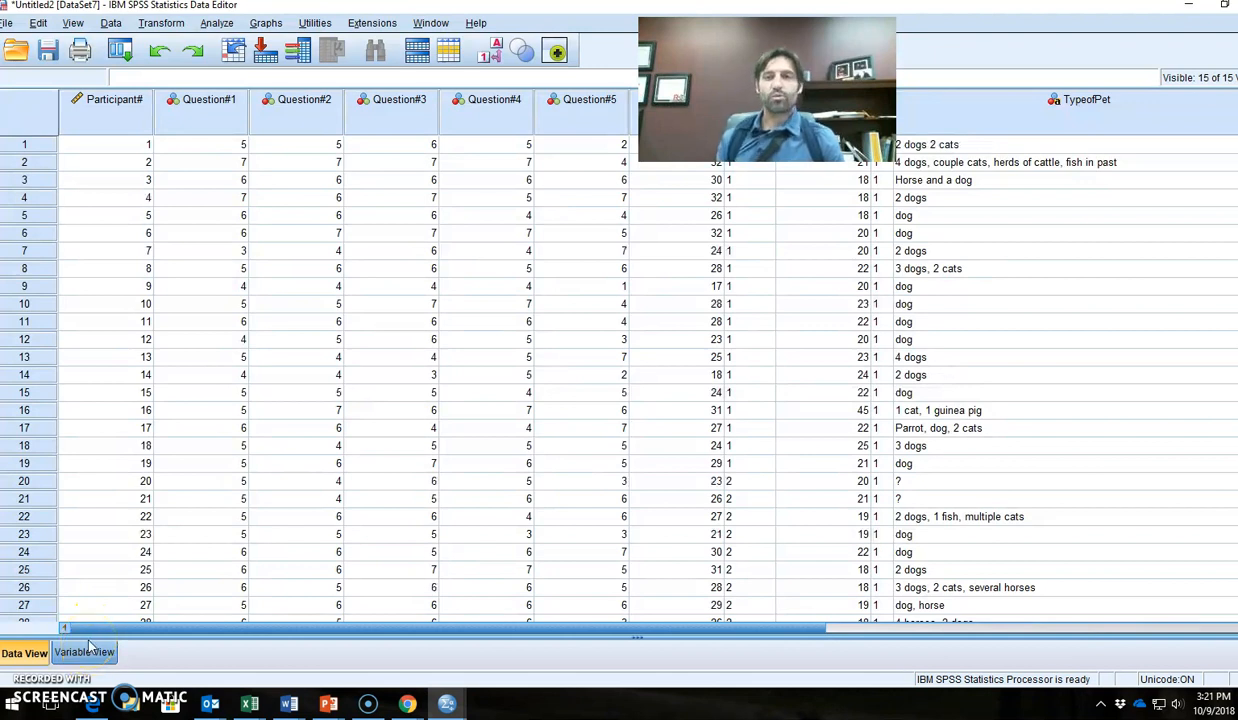
pyautogui.click(90, 652)
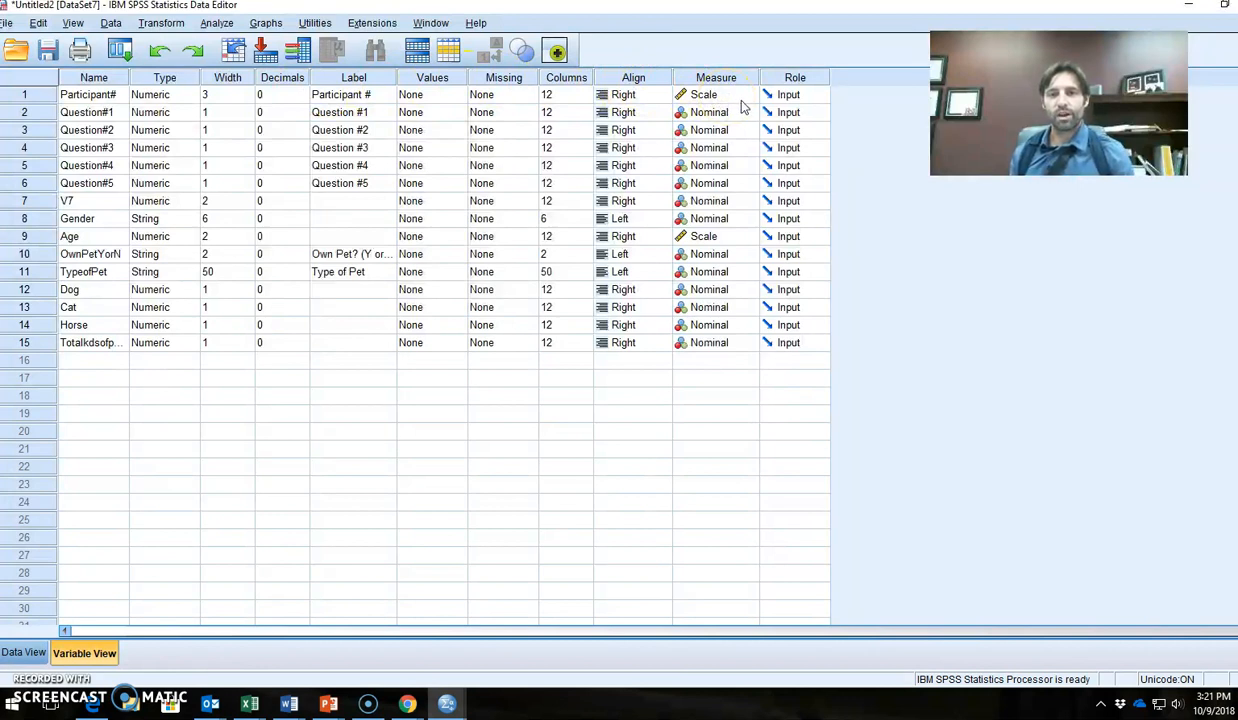
pyautogui.click(742, 98)
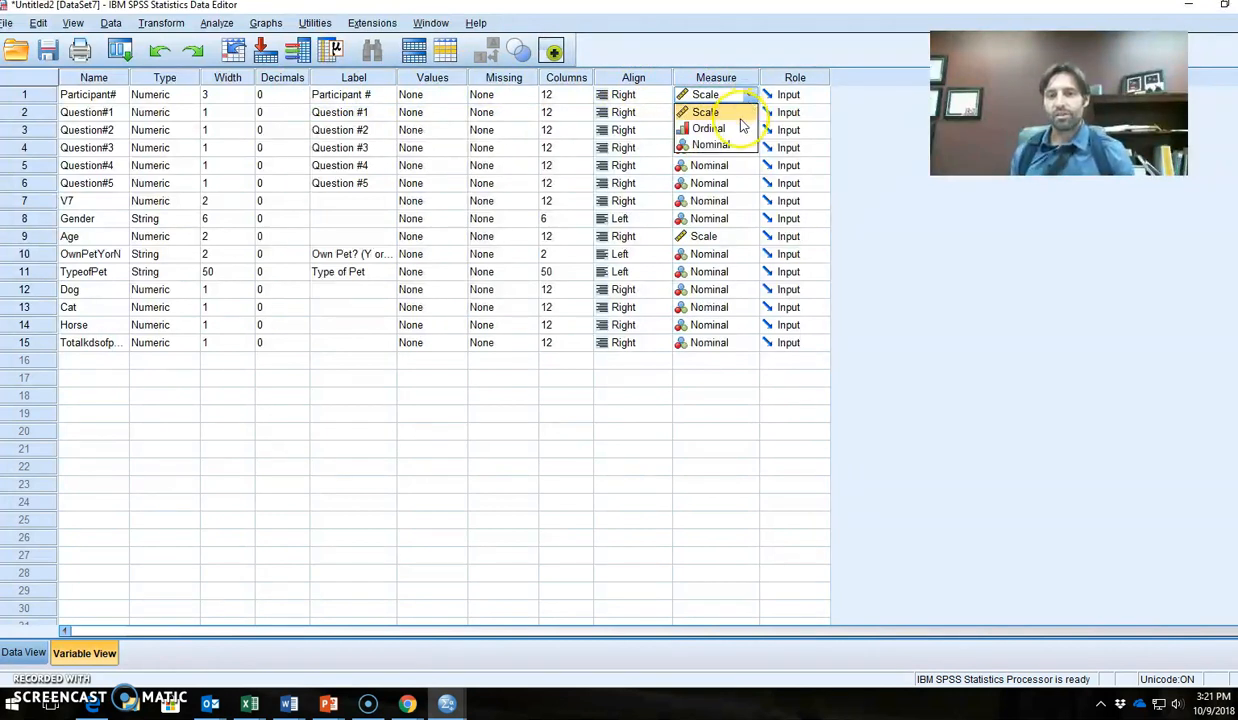
pyautogui.click(731, 144)
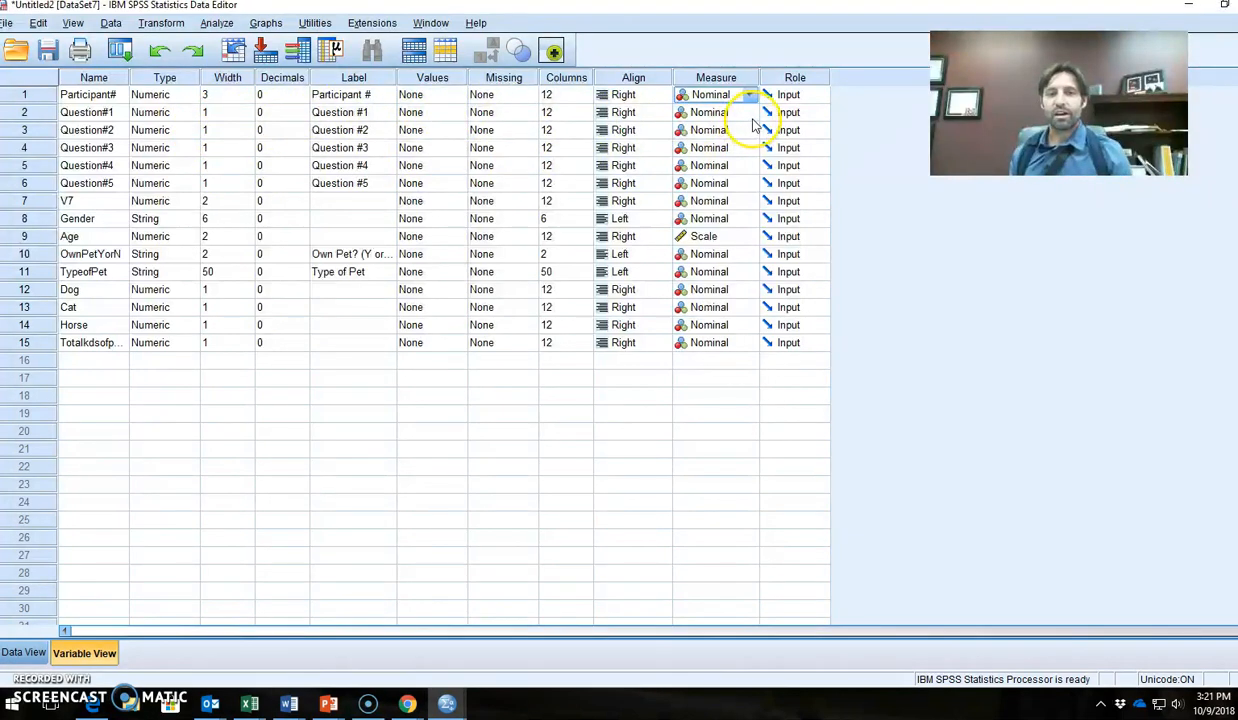
# Set the measurement level of Question#1 through Question#5 to Scale
pyautogui.click(749, 113)
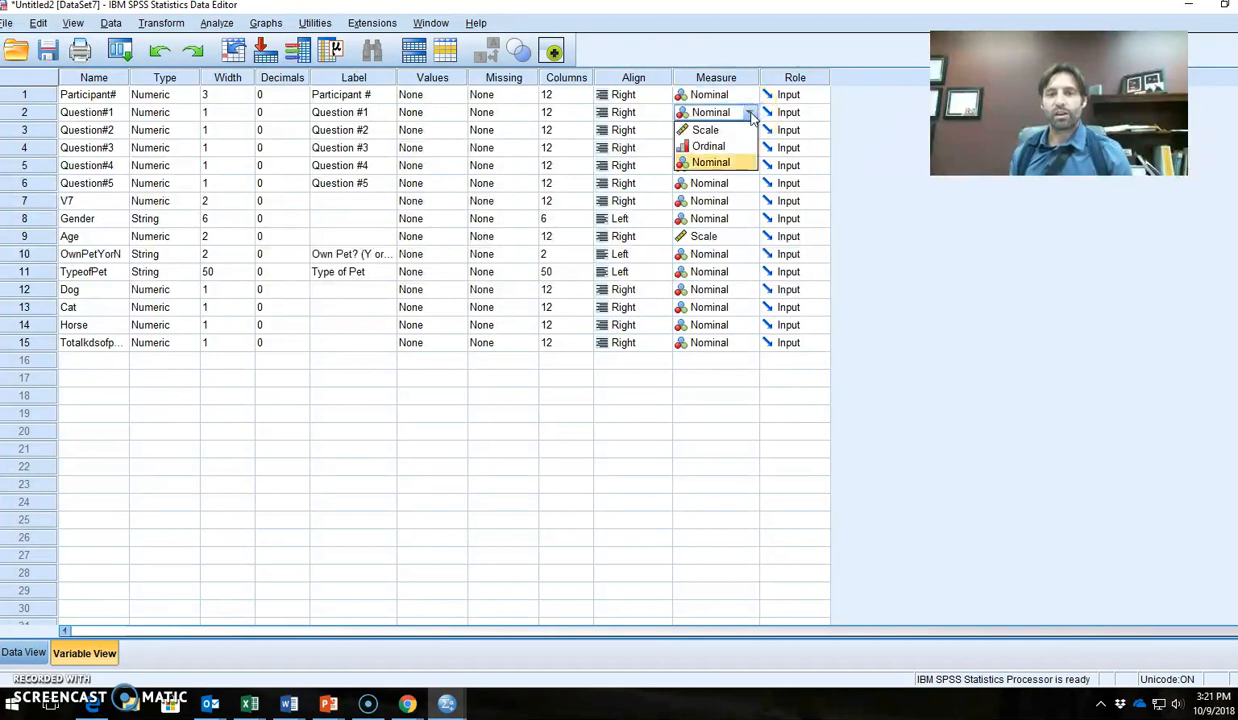
pyautogui.click(740, 129)
pyautogui.click(752, 132)
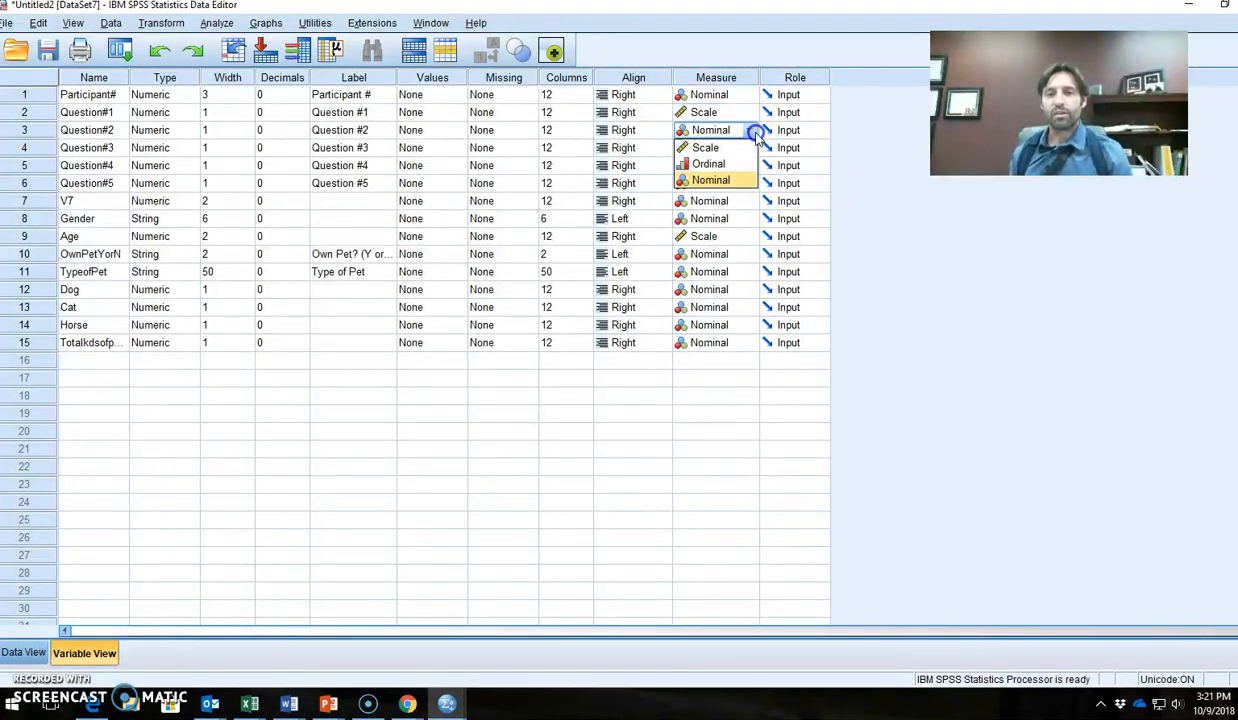
pyautogui.click(712, 147)
pyautogui.click(750, 148)
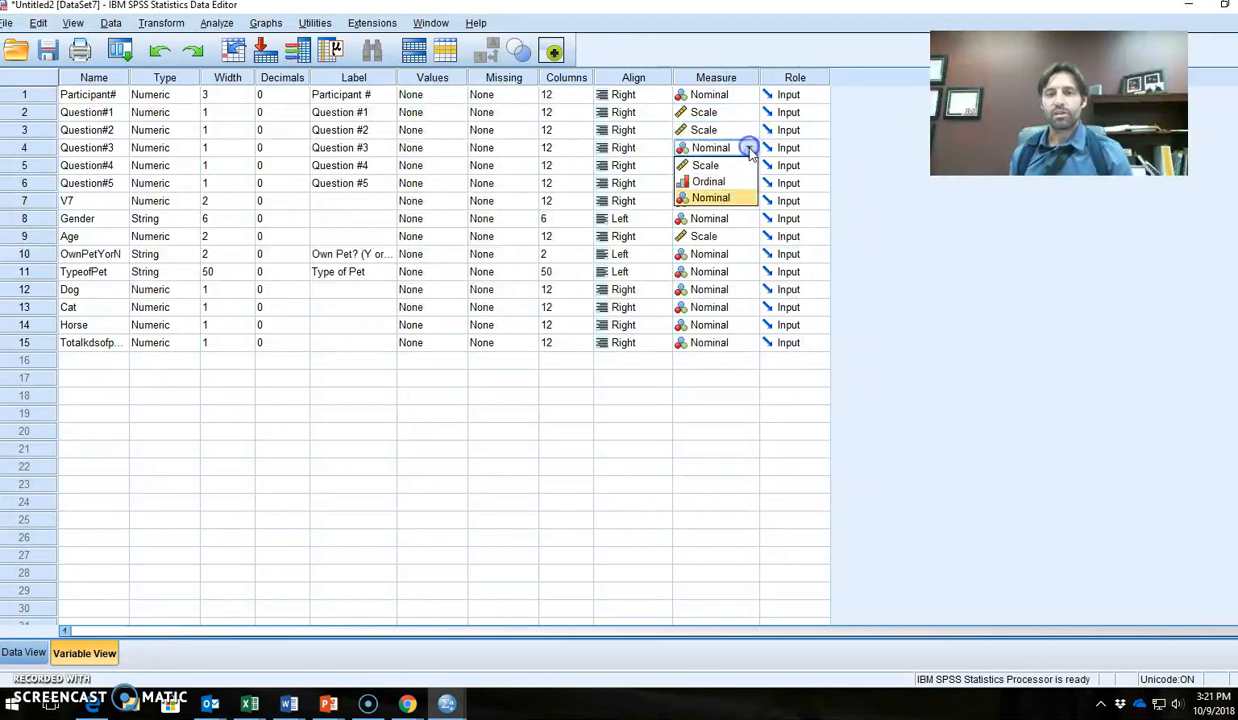
pyautogui.click(706, 165)
pyautogui.click(748, 166)
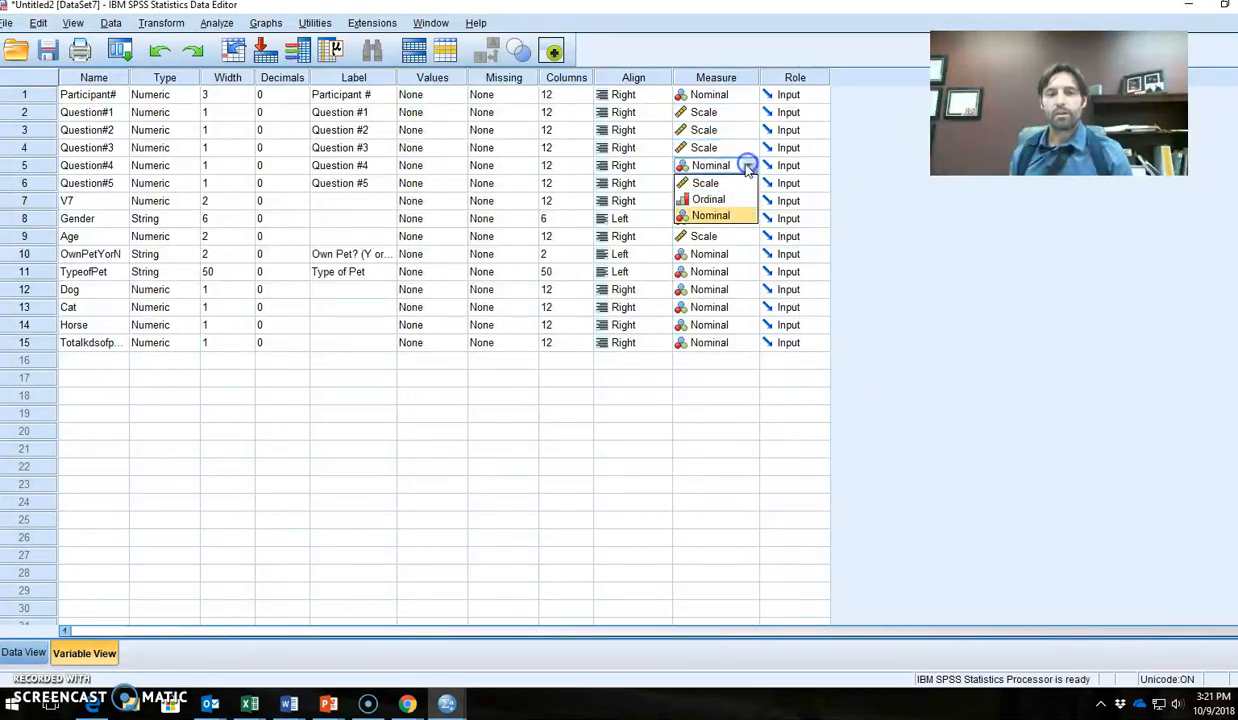
pyautogui.click(712, 183)
pyautogui.click(750, 184)
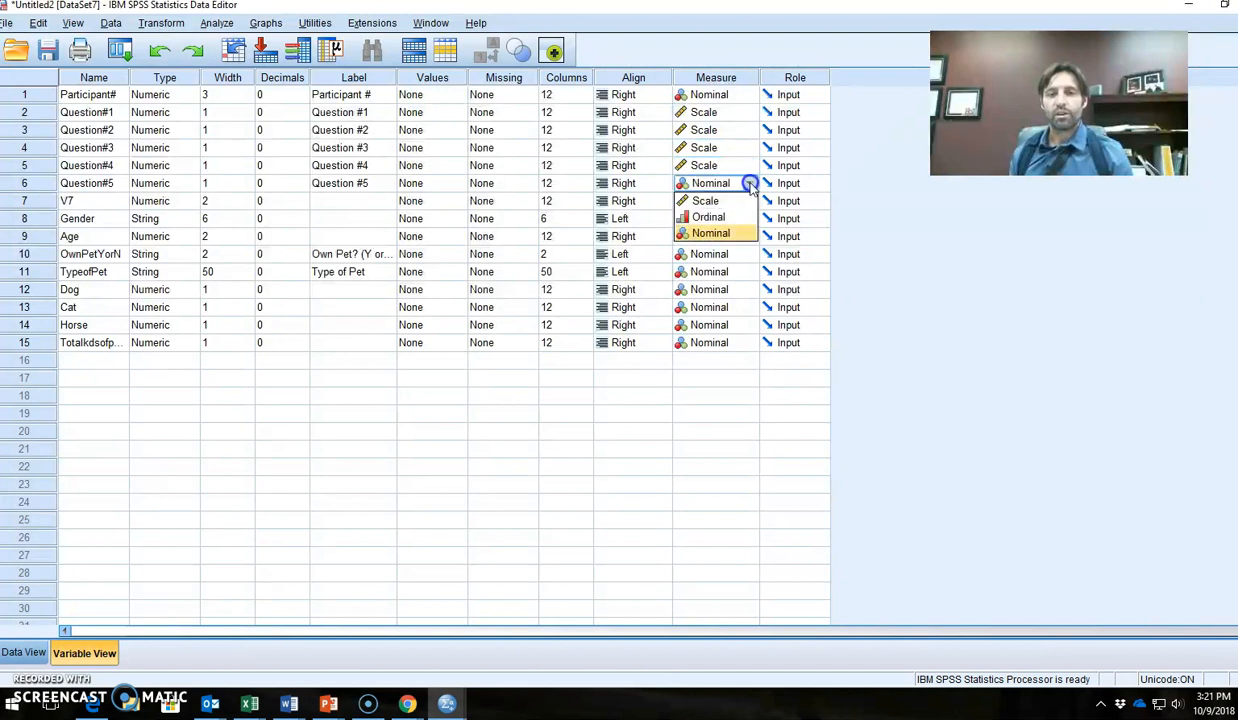
pyautogui.click(732, 200)
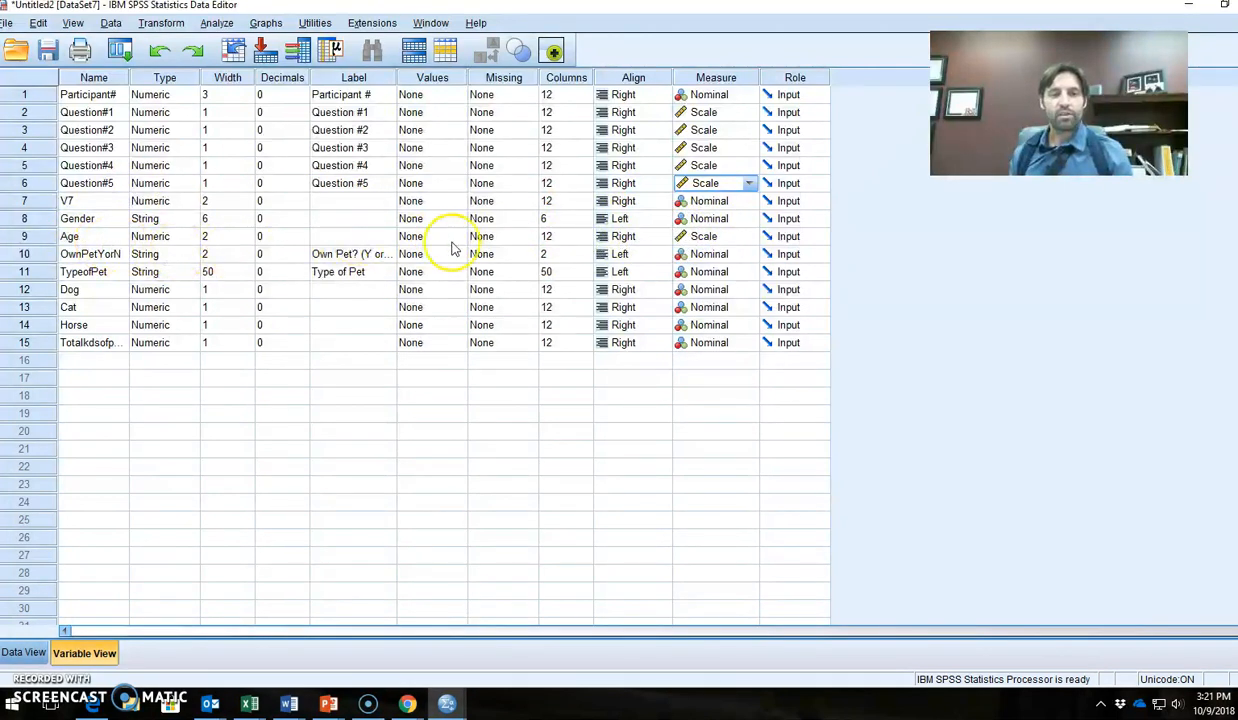
# Check the measurement levels of Age and Gender, and set the total kinds of pets variable to Scale
pyautogui.click(748, 238)
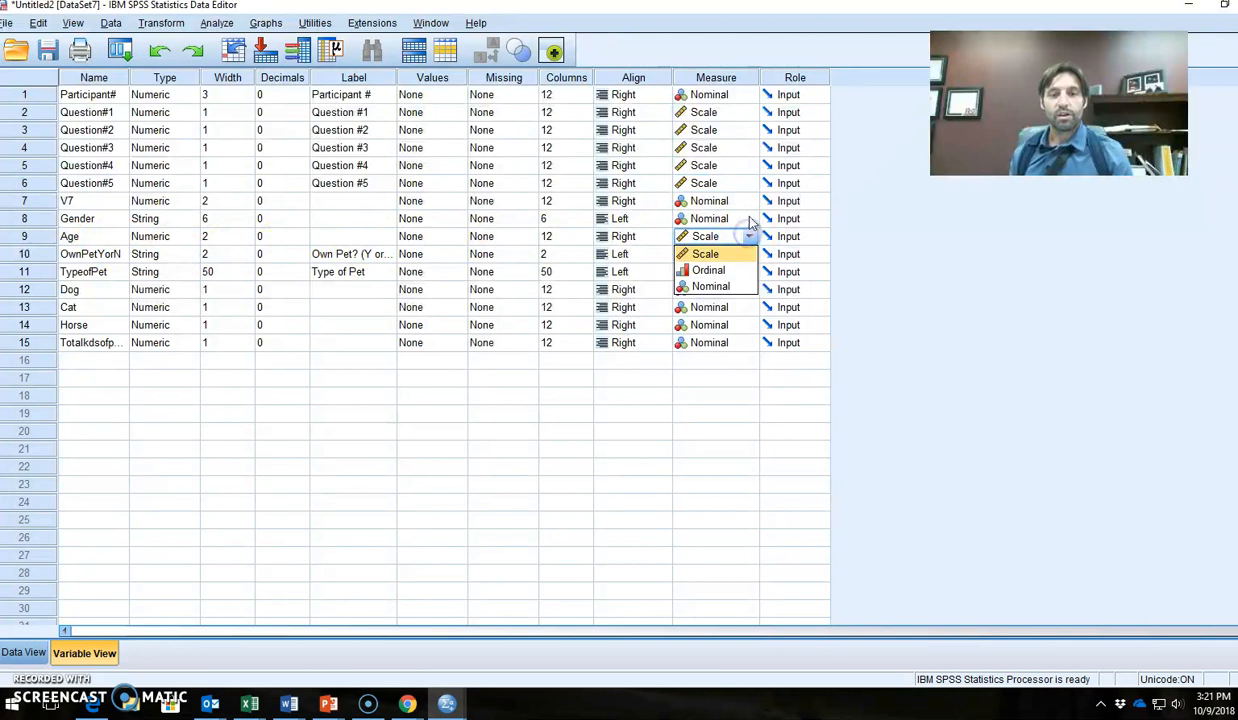
pyautogui.click(748, 219)
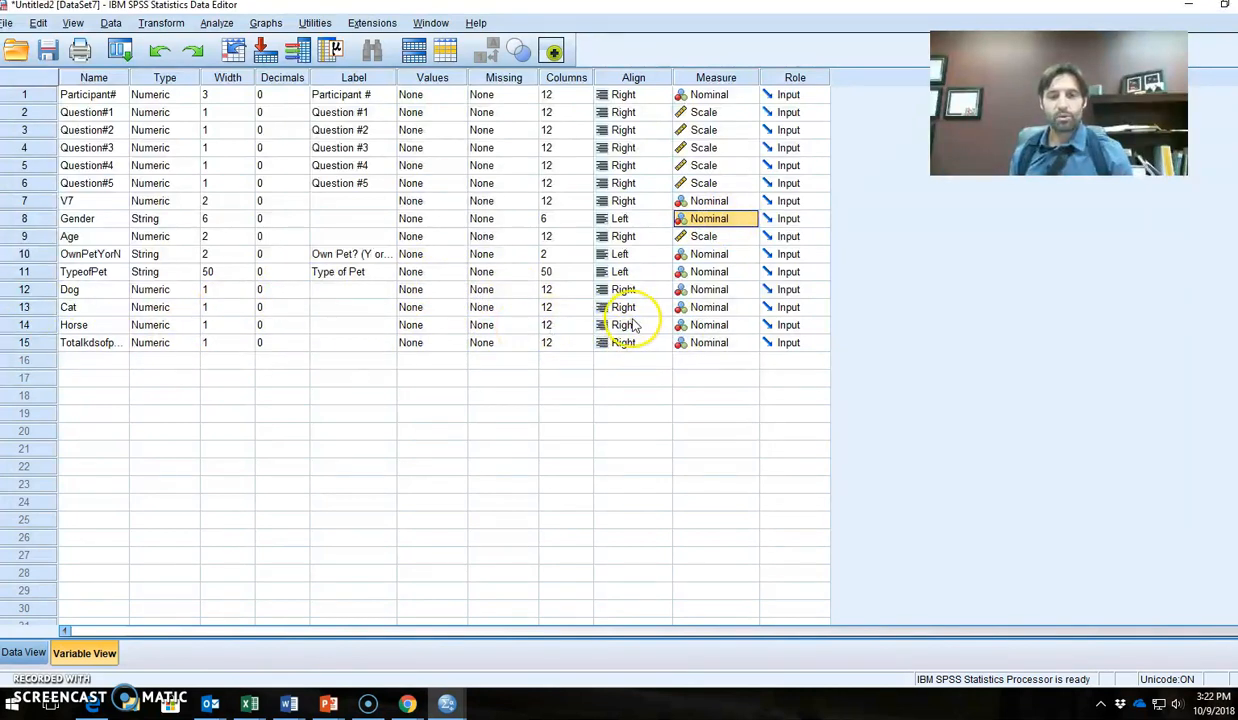
pyautogui.click(742, 343)
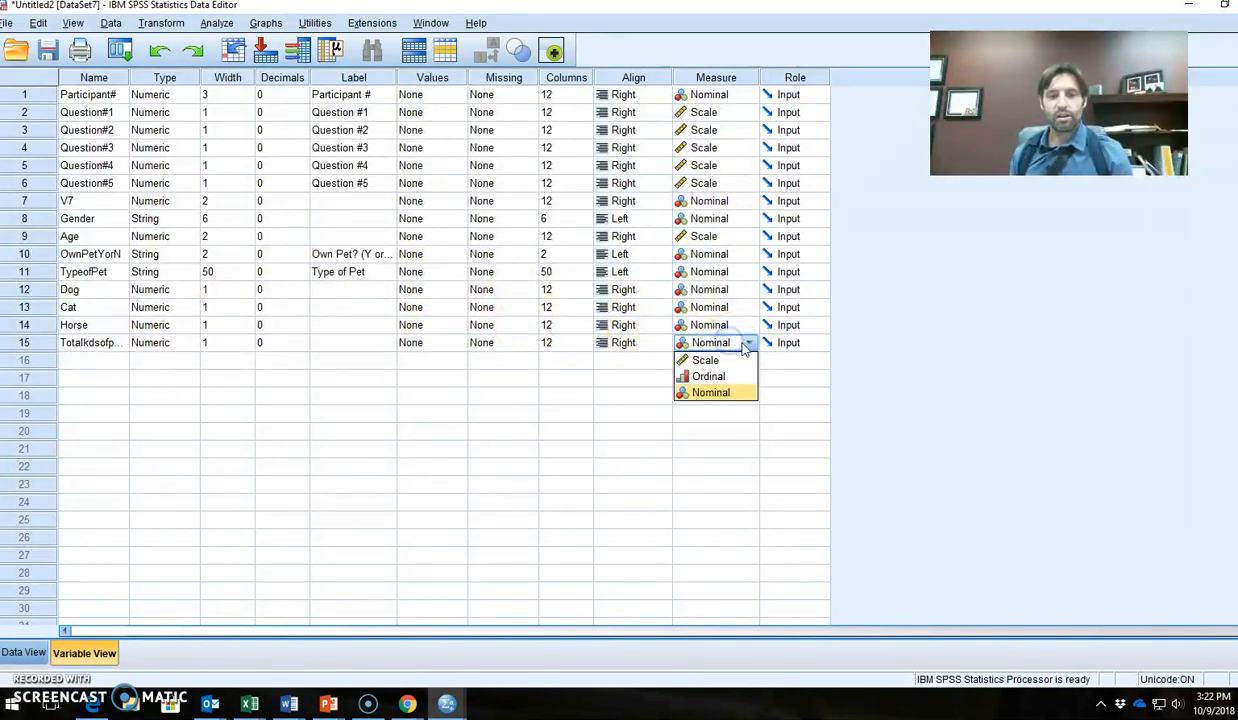
pyautogui.click(742, 361)
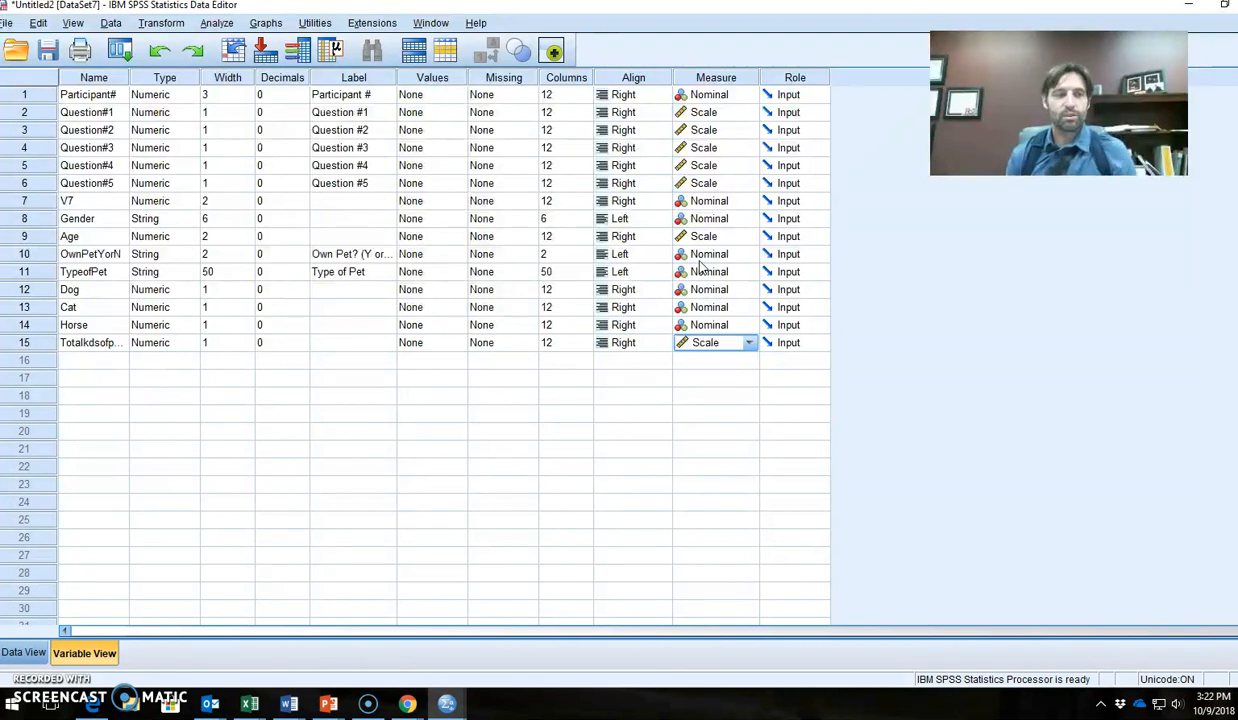
# Save the dataset on the Z: drive as an SPSS Statistics file named data ex
pyautogui.click(7, 23)
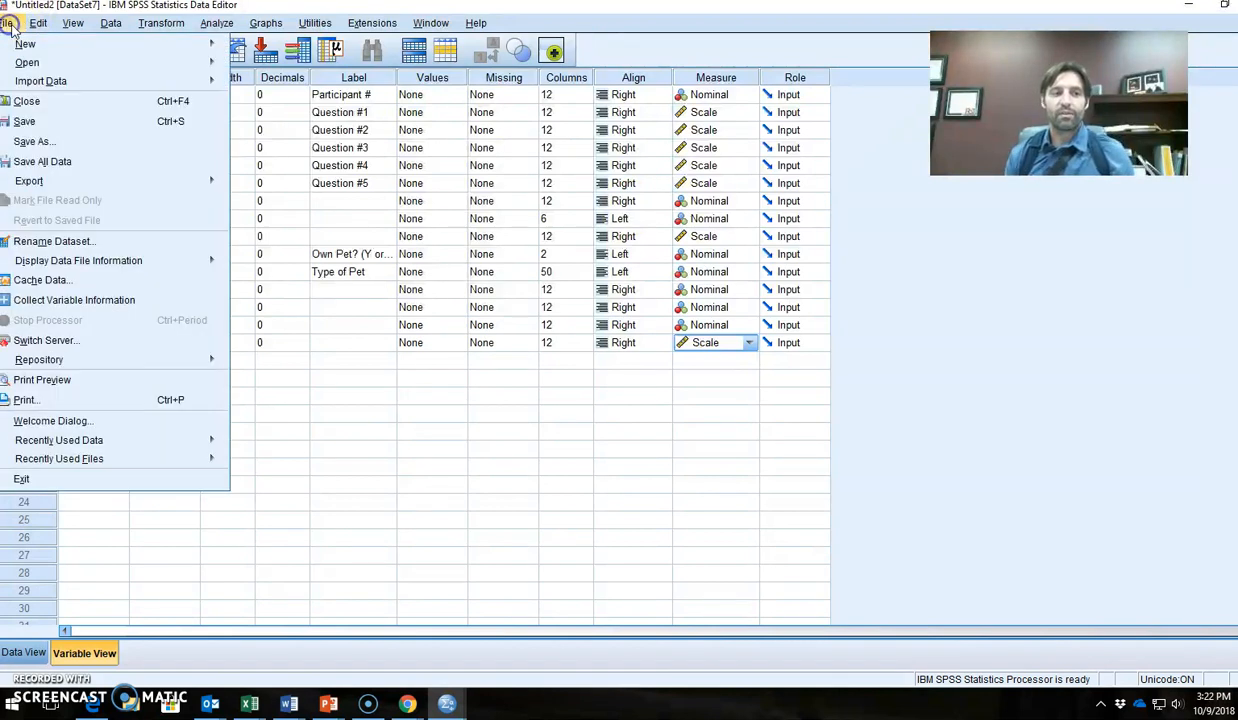
pyautogui.click(32, 141)
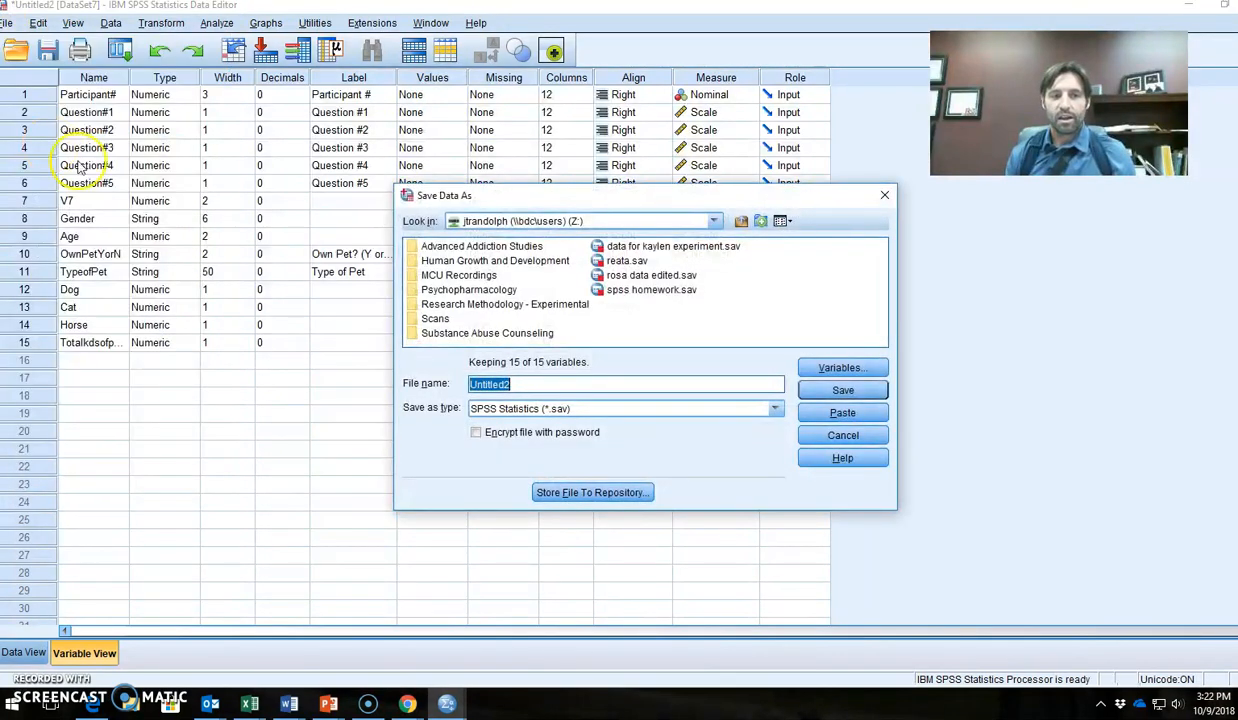
pyautogui.write('data ex')
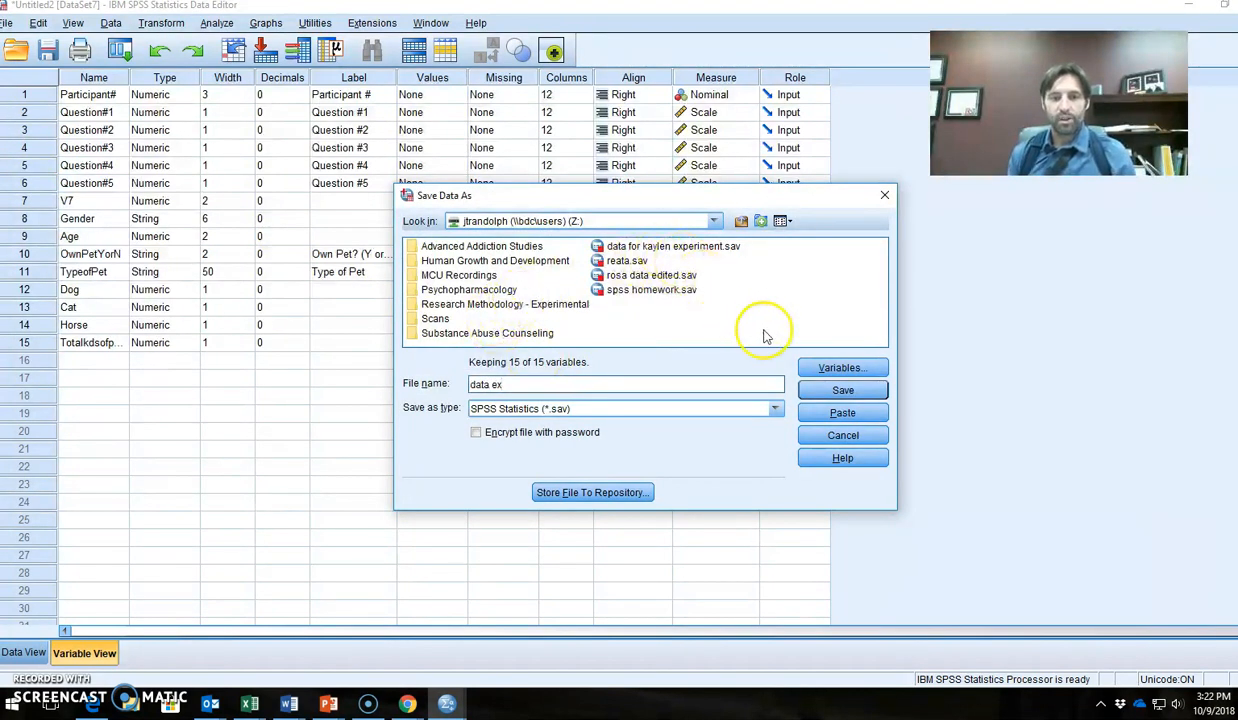
pyautogui.click(841, 391)
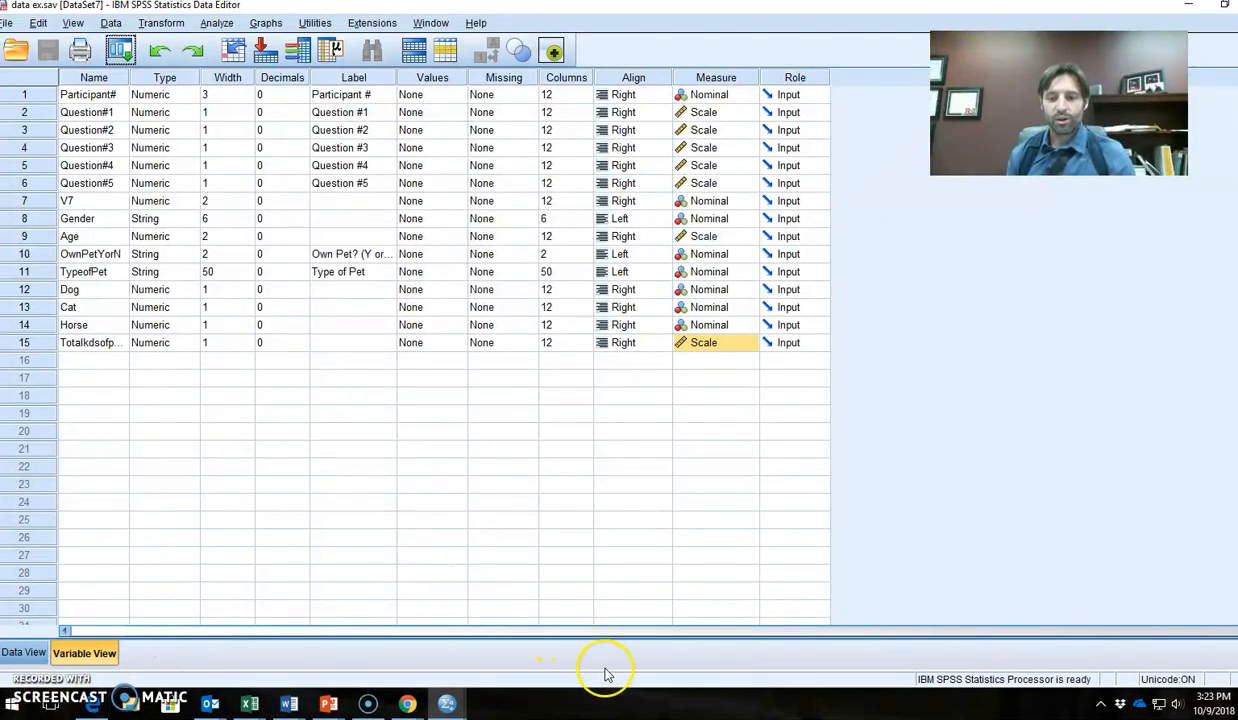
pyautogui.click(496, 486)
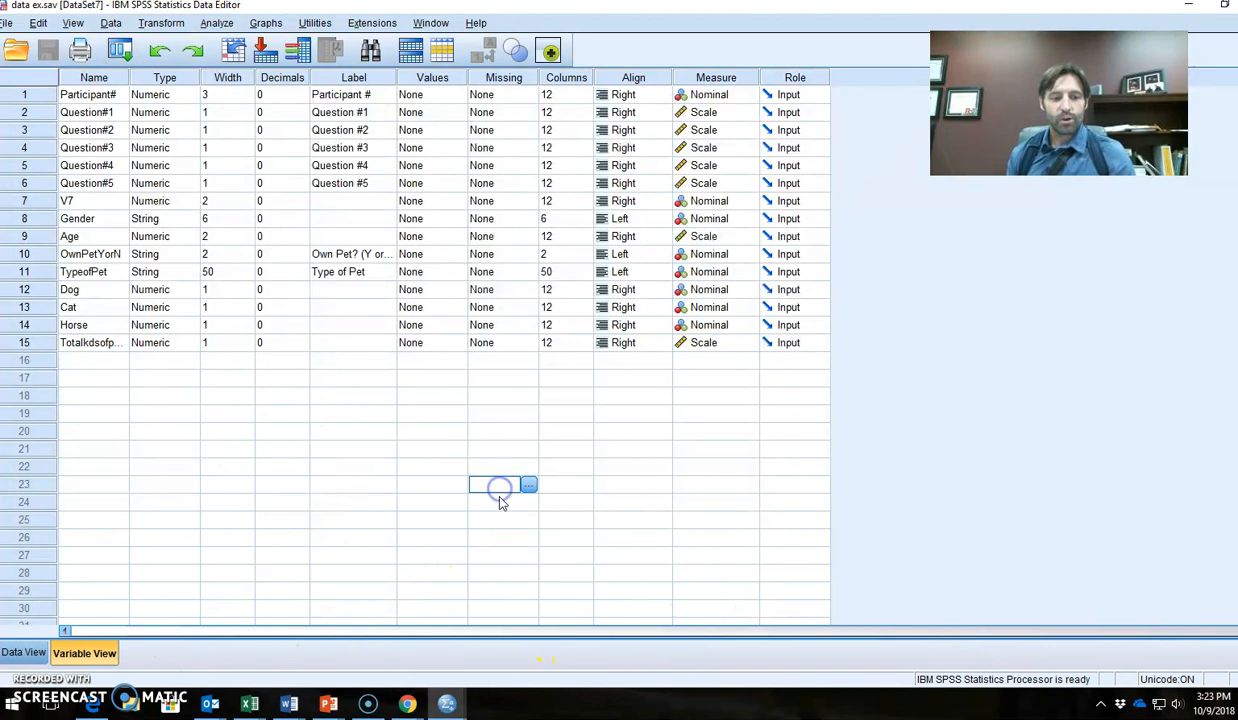
pyautogui.click(812, 468)
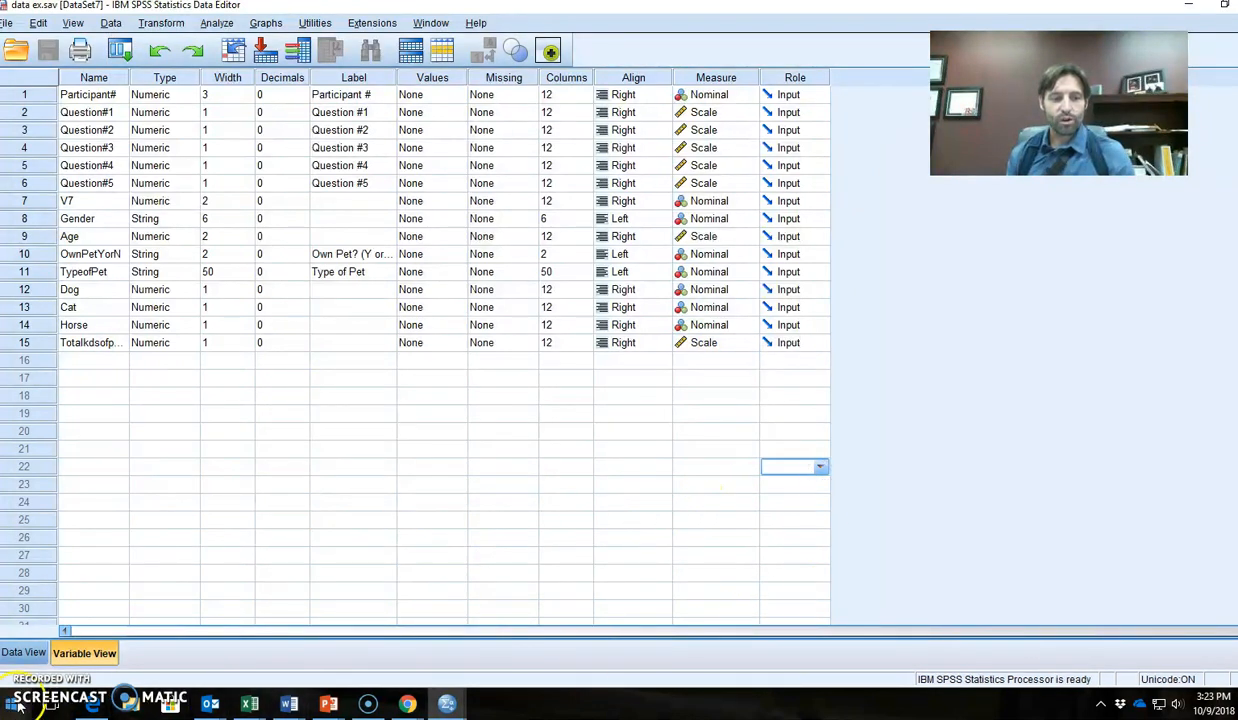